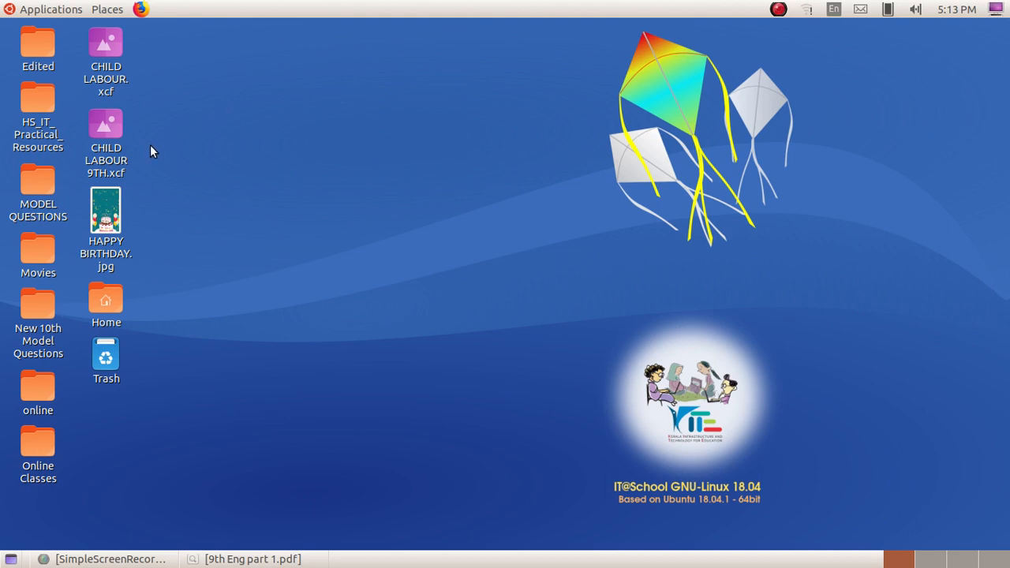
# Open the CHILD LABOUR 9TH.xcf poster from the desktop in GIMP
pyautogui.click(101, 156)
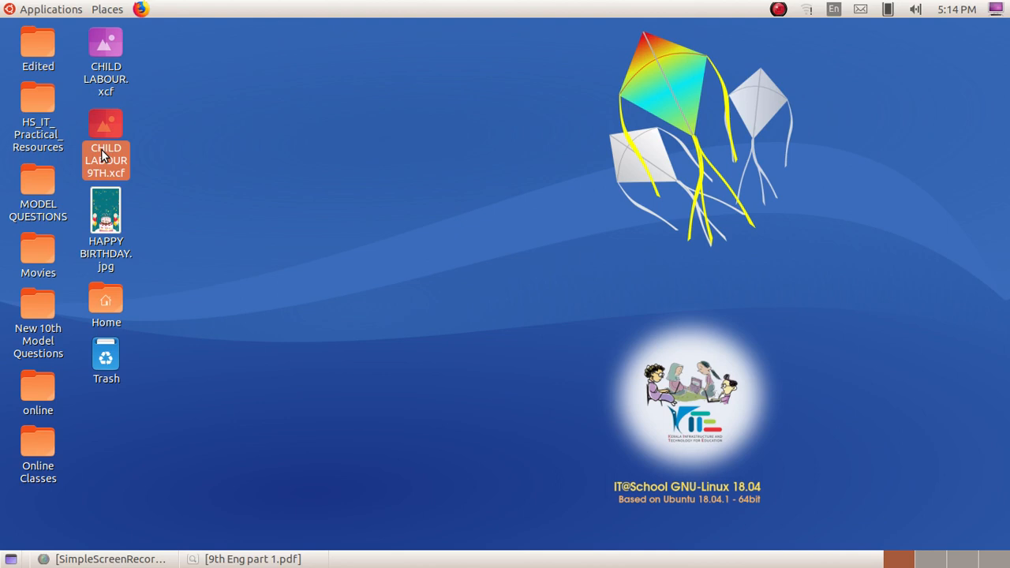
pyautogui.doubleClick(101, 156)
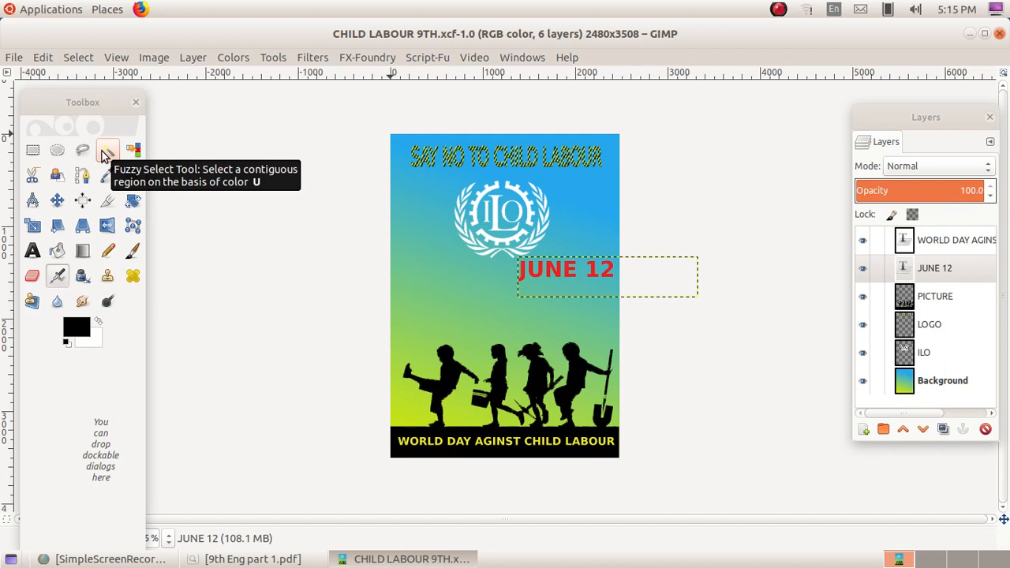
pyautogui.moveTo(69, 101); pyautogui.dragTo(61, 101)
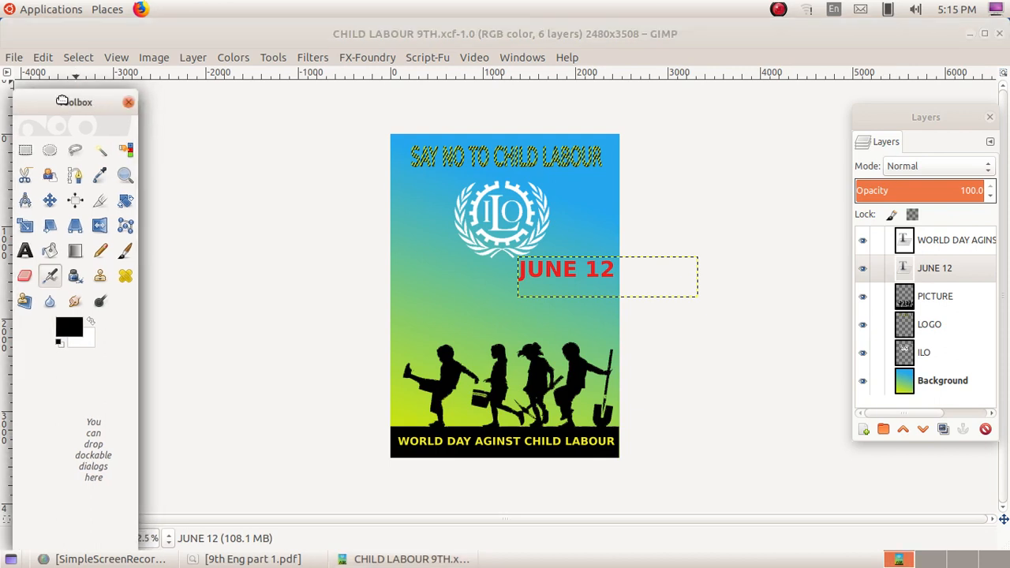
# Open Child.jpg from the School_Resources/Standard_9/images folder in the home directory and move its window clear of the Toolbox
pyautogui.click(13, 58)
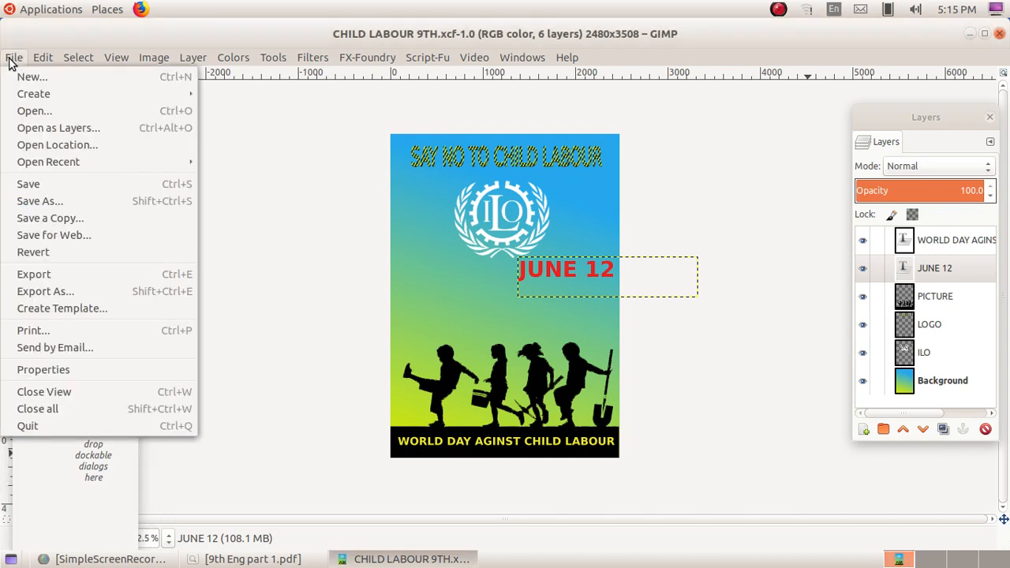
pyautogui.click(29, 112)
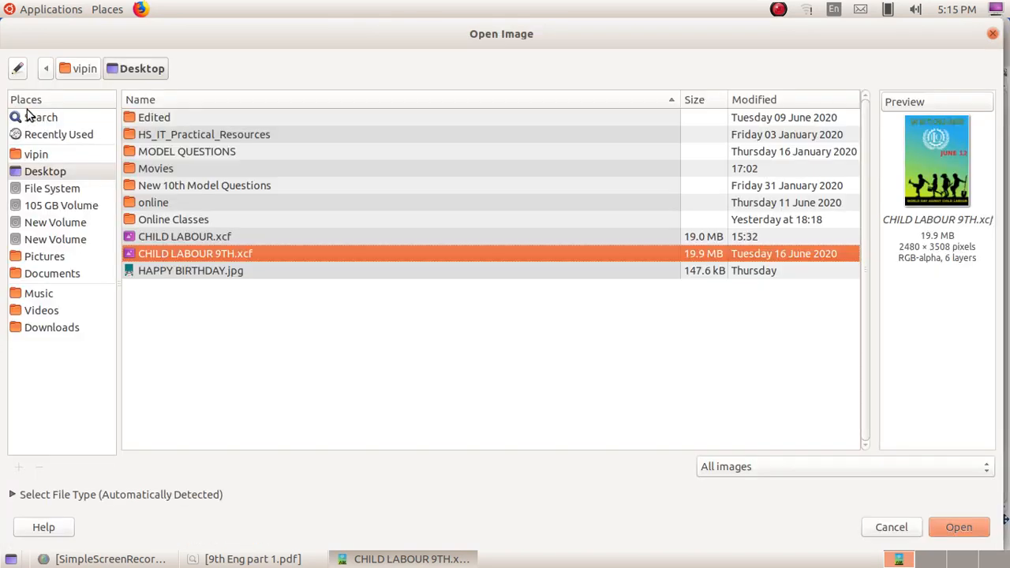
pyautogui.click(52, 159)
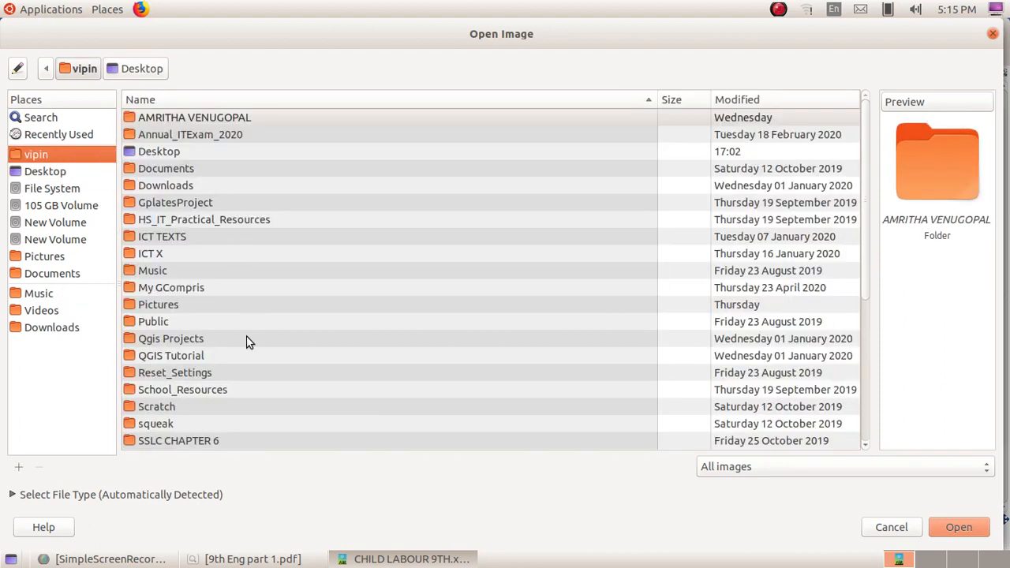
pyautogui.doubleClick(220, 389)
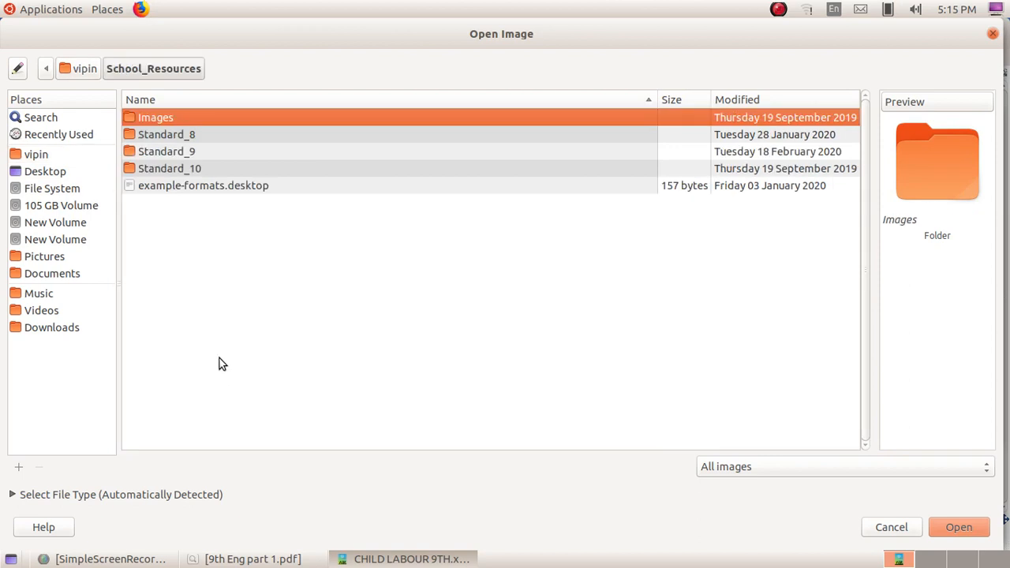
pyautogui.doubleClick(195, 152)
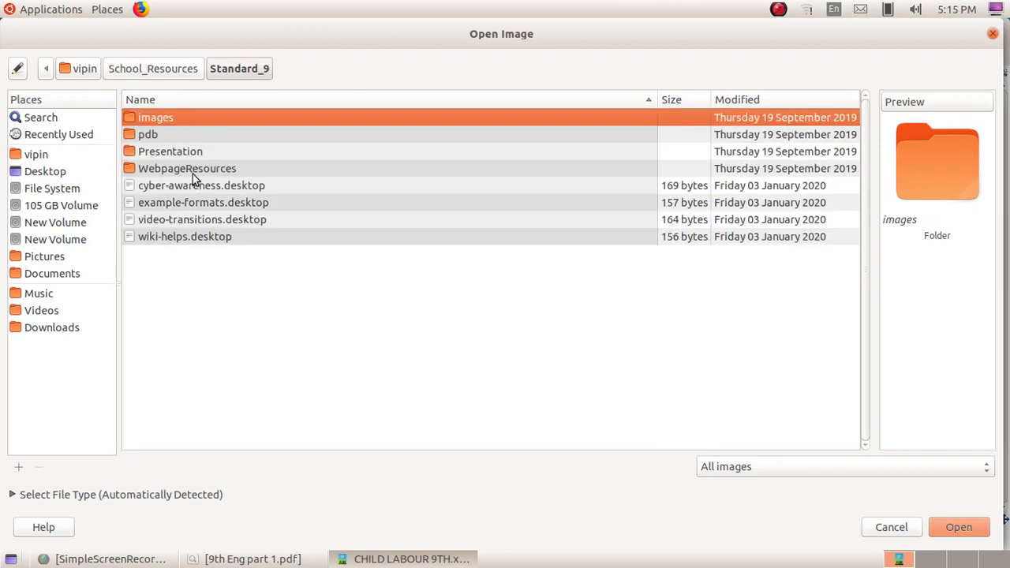
pyautogui.doubleClick(189, 118)
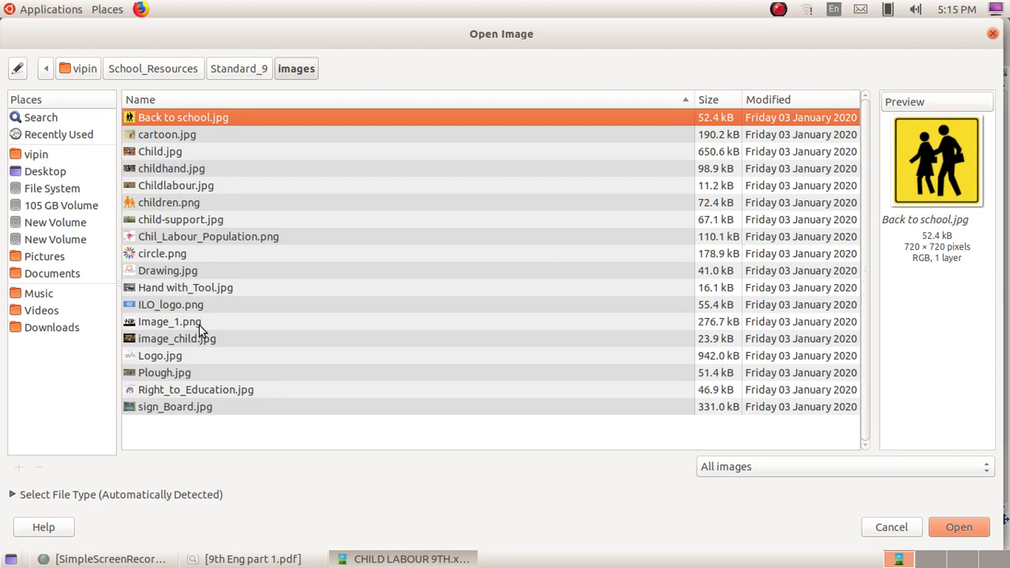
pyautogui.click(199, 174)
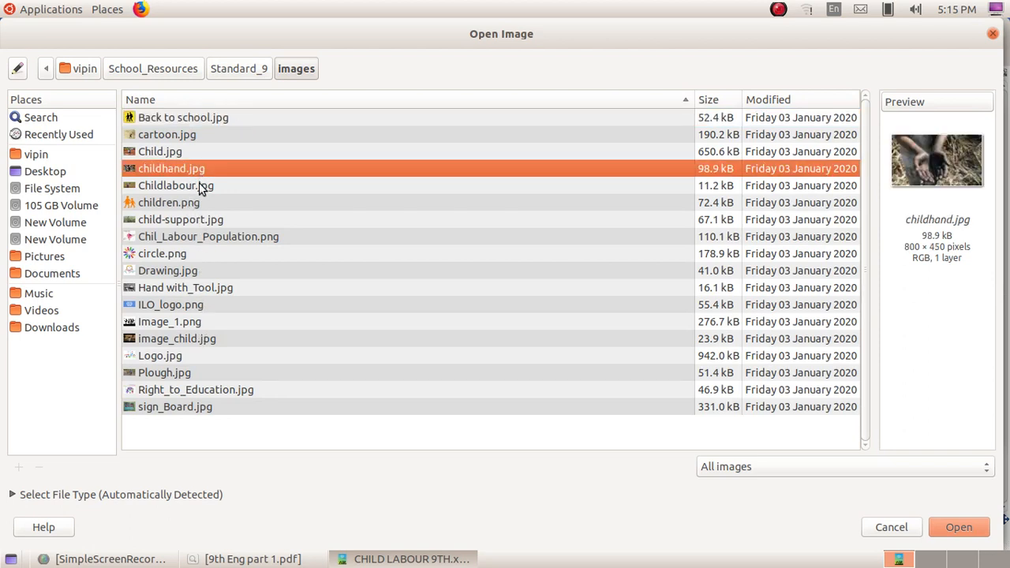
pyautogui.click(199, 182)
pyautogui.click(198, 154)
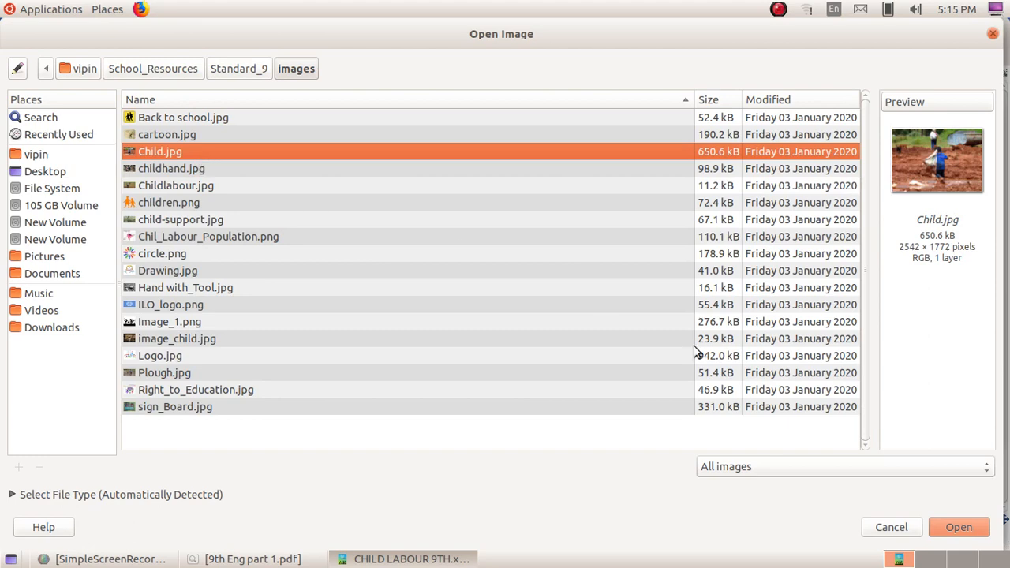
pyautogui.click(975, 530)
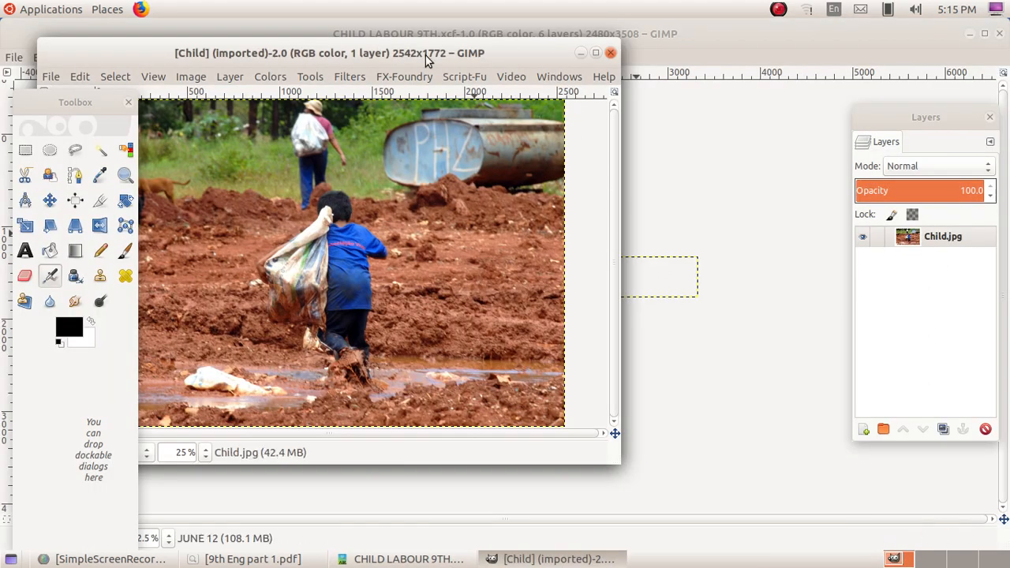
pyautogui.moveTo(410, 56); pyautogui.dragTo(571, 56)
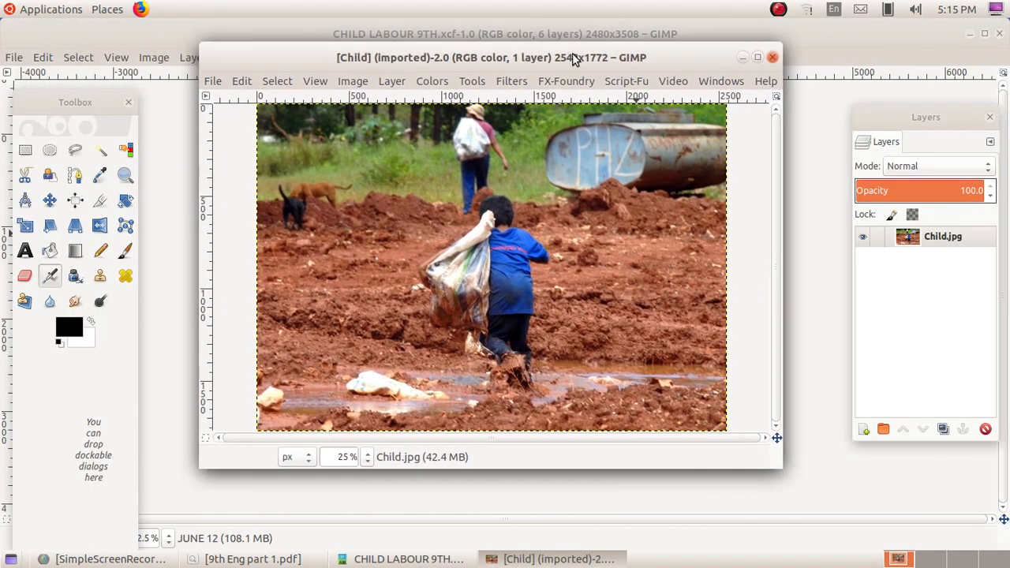
# Trace a closed path with the Paths tool around the boy in blue and the sack he carries
pyautogui.click(75, 180)
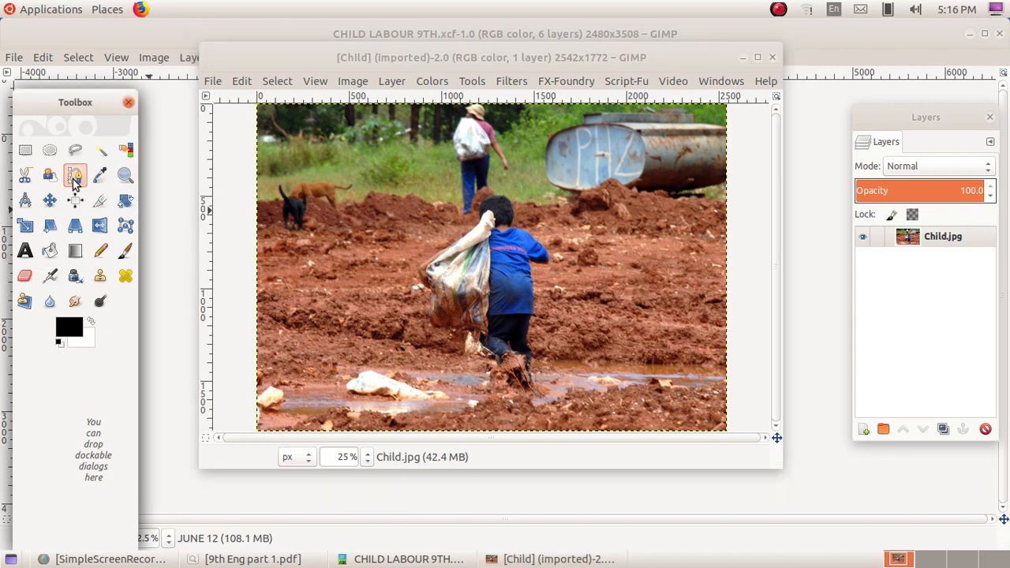
pyautogui.click(498, 390)
pyautogui.click(489, 356)
pyautogui.click(467, 335)
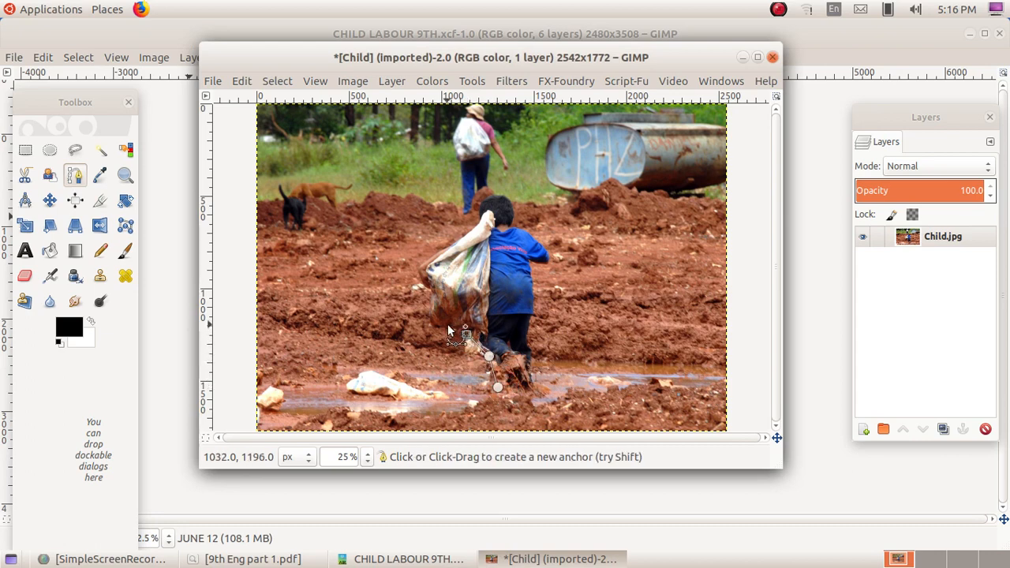
pyautogui.click(440, 323)
pyautogui.click(417, 265)
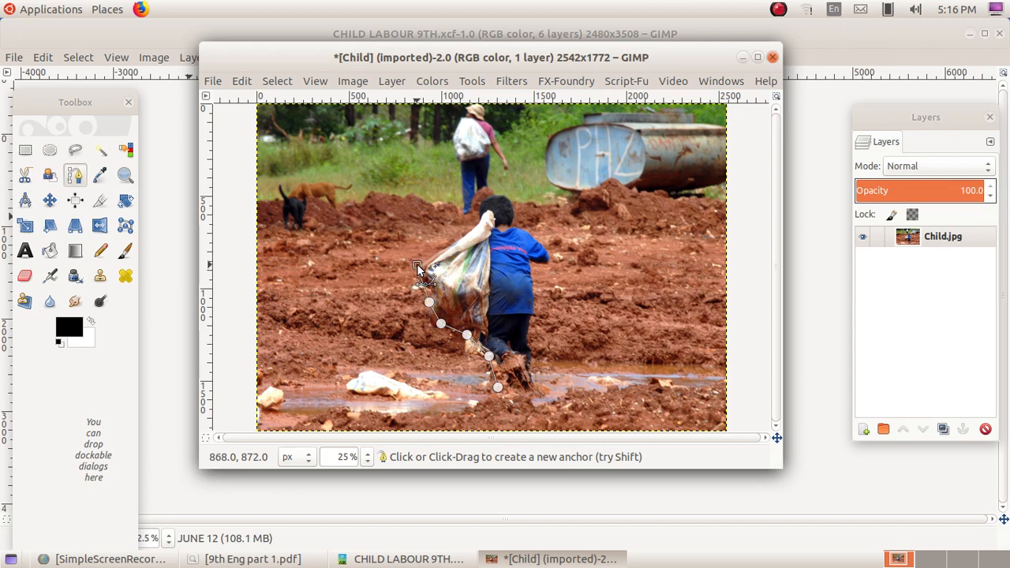
pyautogui.click(448, 246)
pyautogui.click(466, 224)
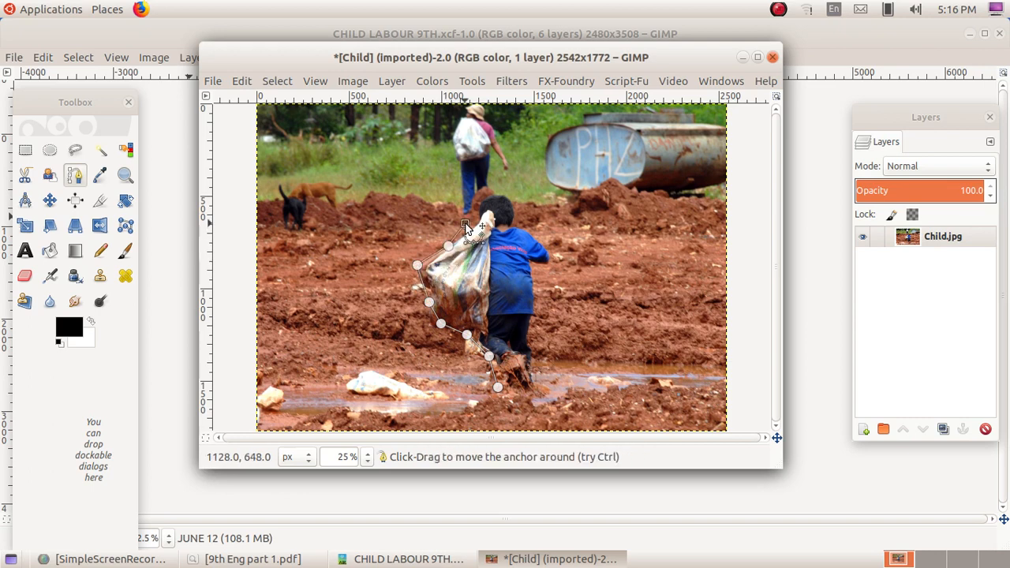
pyautogui.click(474, 207)
pyautogui.click(489, 199)
pyautogui.click(507, 198)
pyautogui.click(509, 214)
pyautogui.click(518, 222)
pyautogui.click(544, 232)
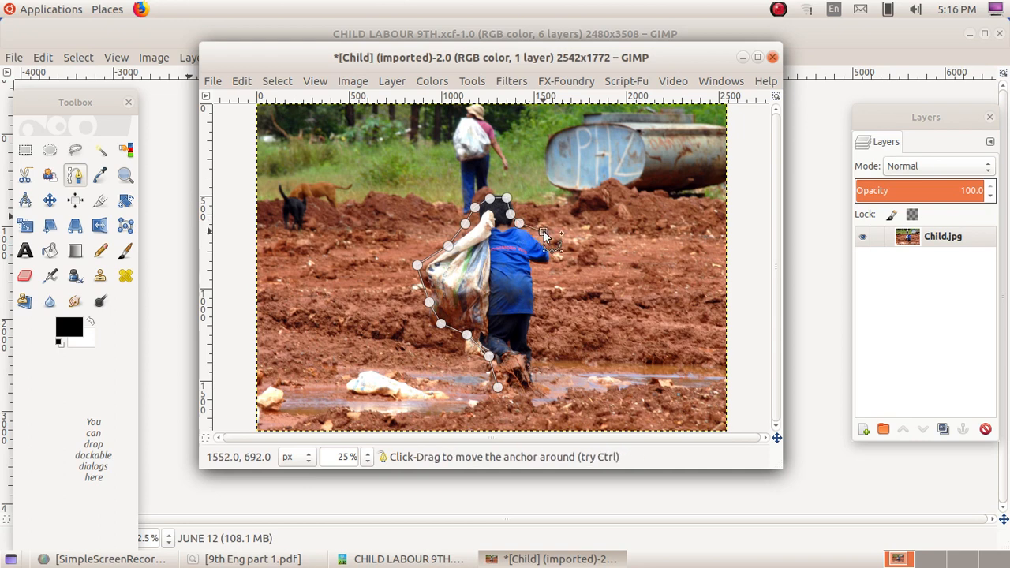
pyautogui.click(547, 246)
pyautogui.click(532, 261)
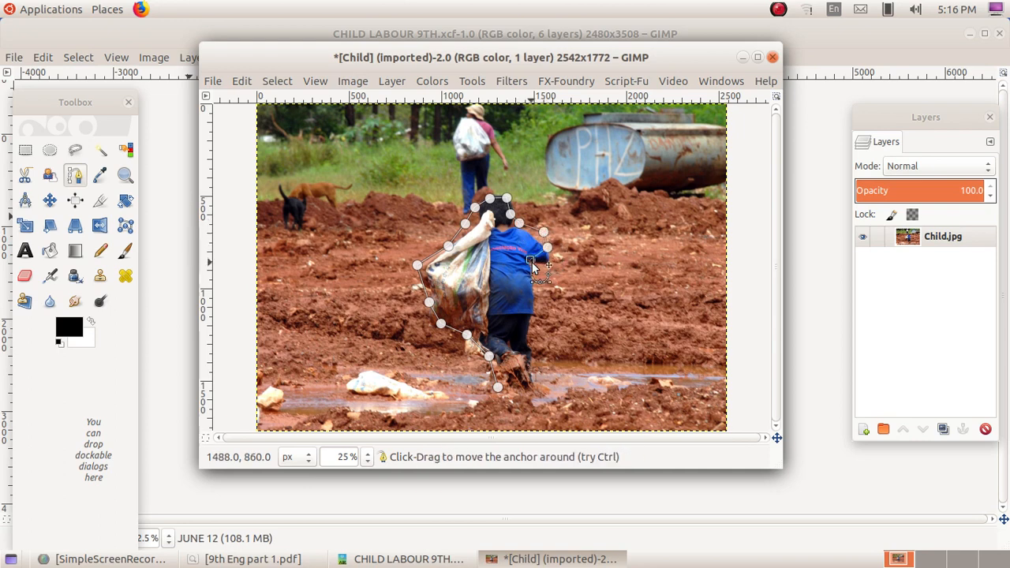
pyautogui.click(532, 299)
pyautogui.click(533, 332)
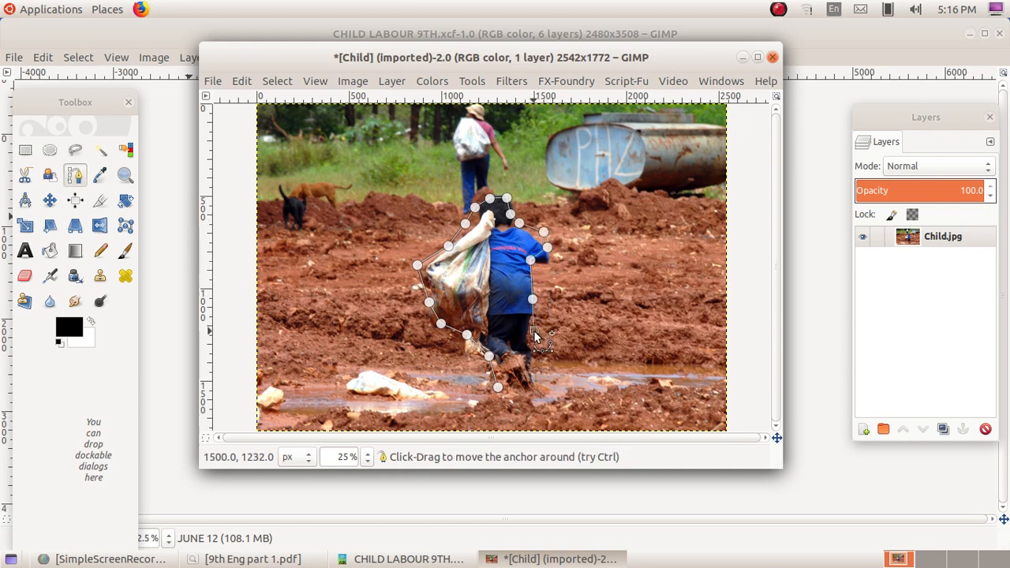
pyautogui.click(535, 380)
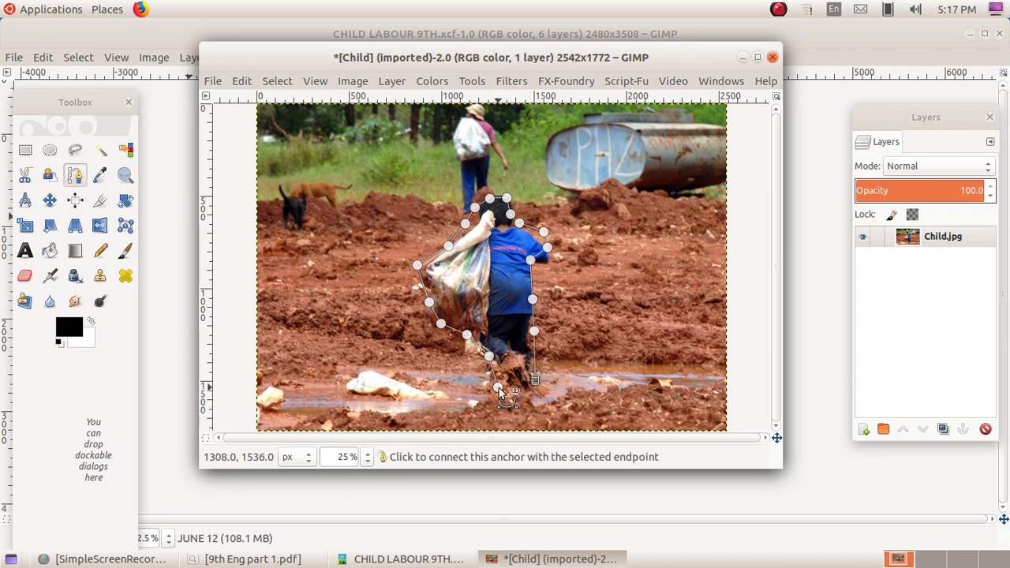
pyautogui.click(498, 388)
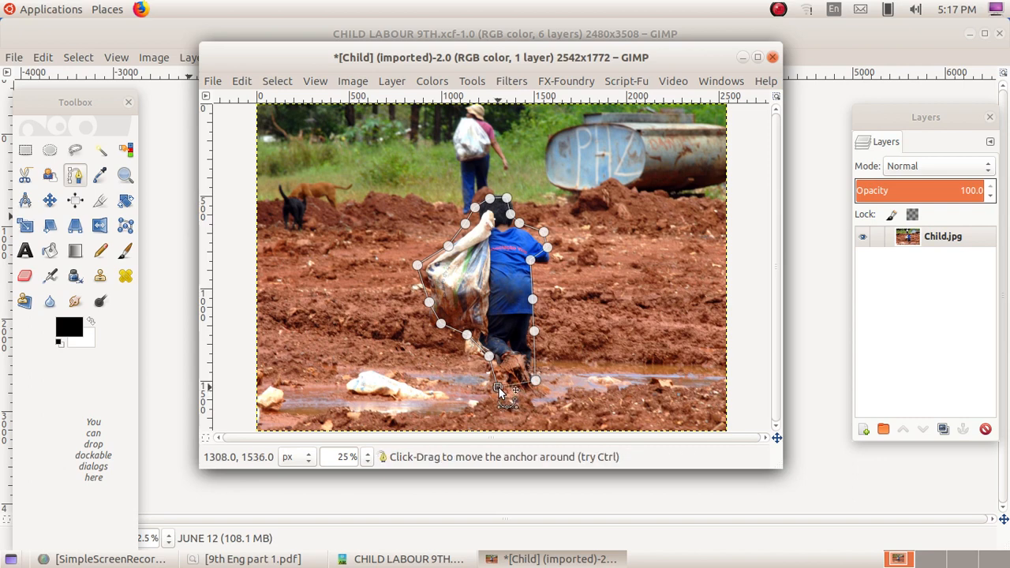
# Convert the path around the boy into a selection and copy the selected pixels
pyautogui.click(278, 82)
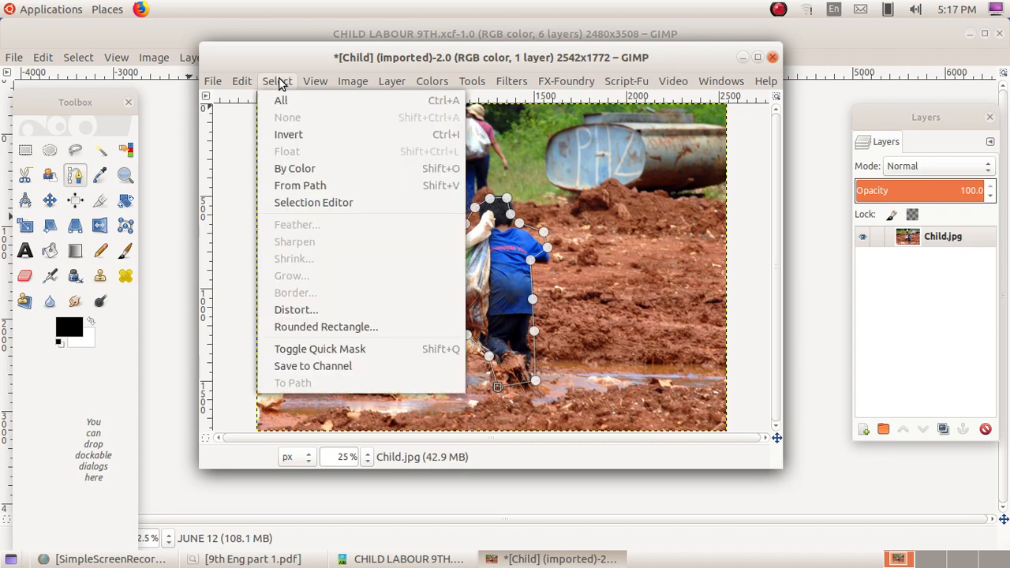
pyautogui.click(323, 184)
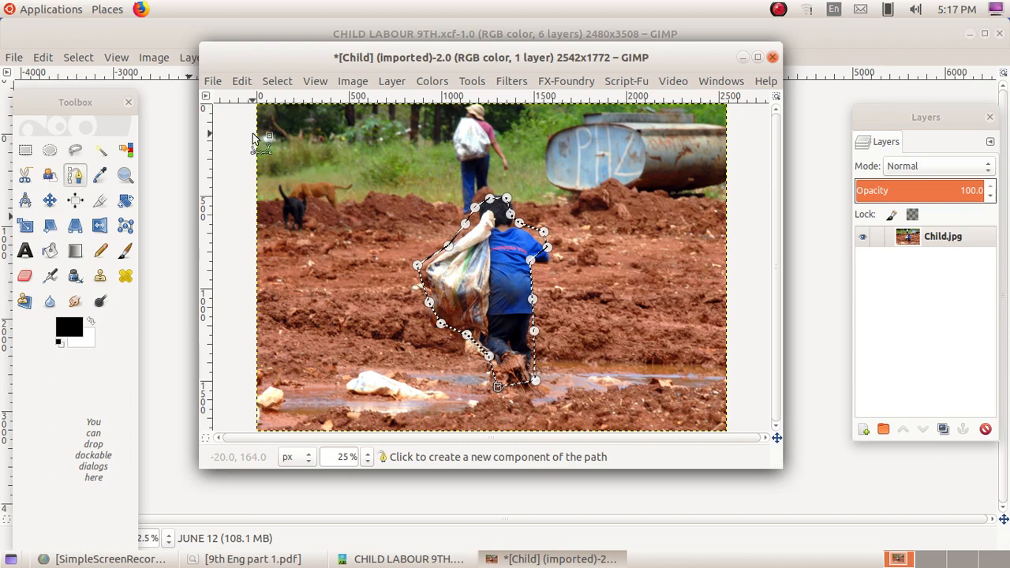
pyautogui.click(239, 82)
pyautogui.click(276, 190)
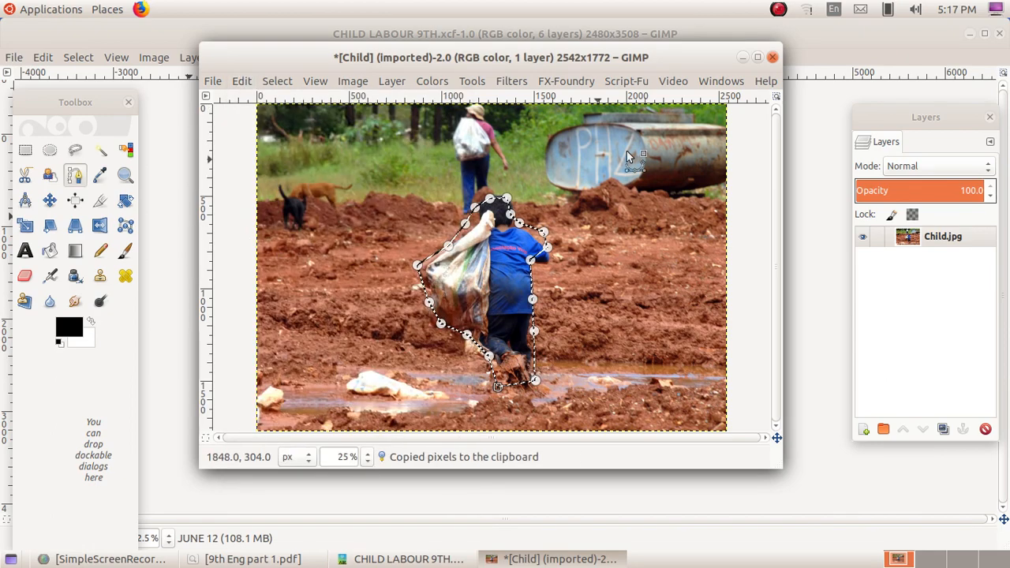
# Close the Child image without saving and paste the copied boy into the CHILD LABOUR 9TH poster
pyautogui.click(772, 57)
pyautogui.click(392, 360)
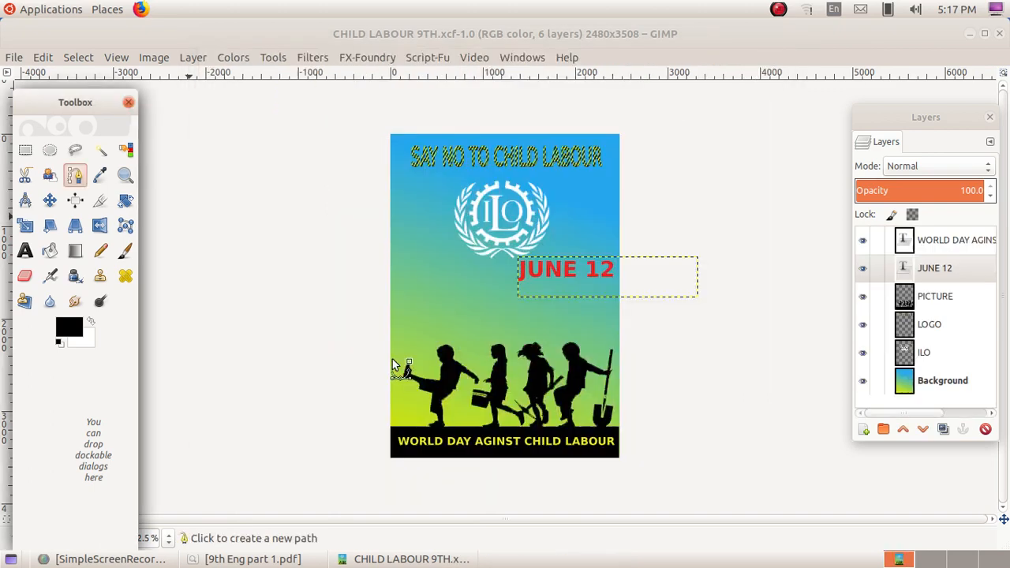
pyautogui.click(43, 57)
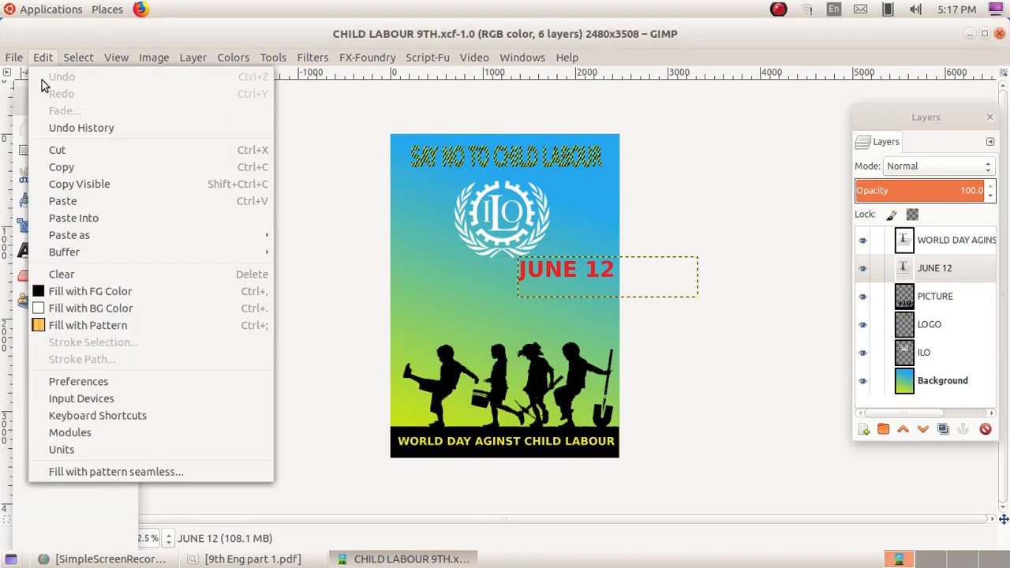
pyautogui.click(75, 201)
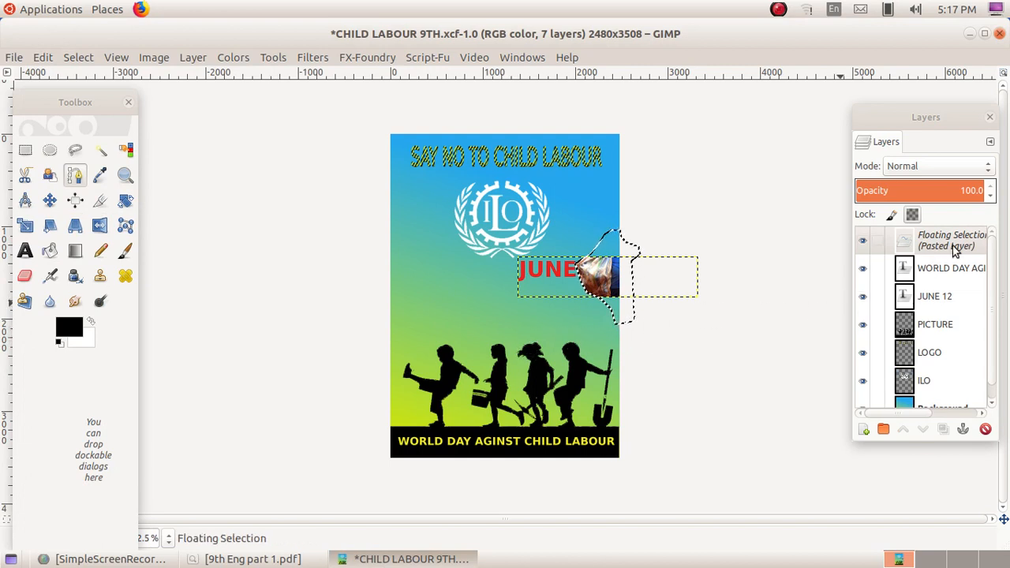
# Turn the floating selection into a new layer and move the boy to the poster's left side, above the silhouettes
pyautogui.moveTo(917, 118); pyautogui.dragTo(880, 112)
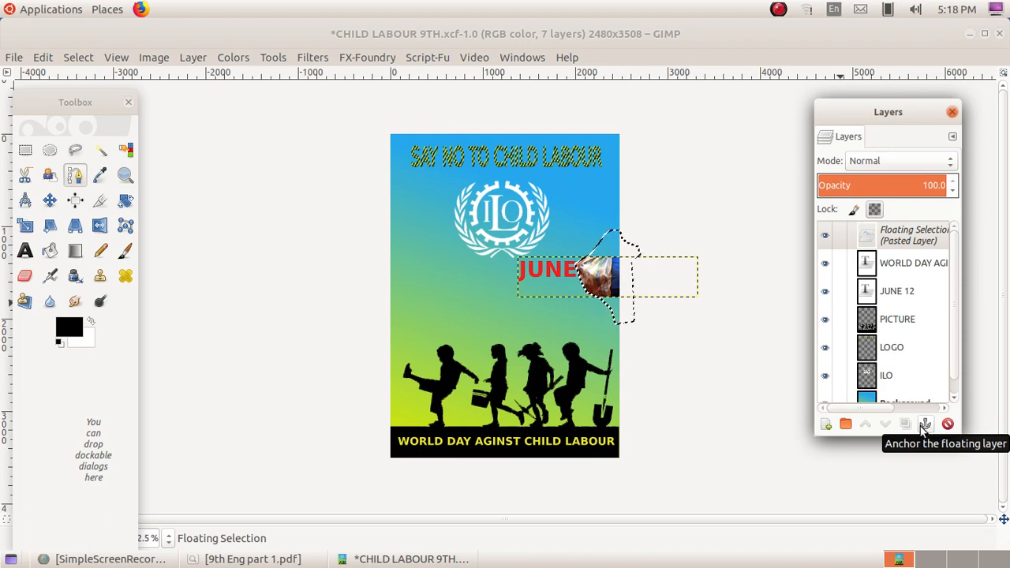
pyautogui.click(192, 59)
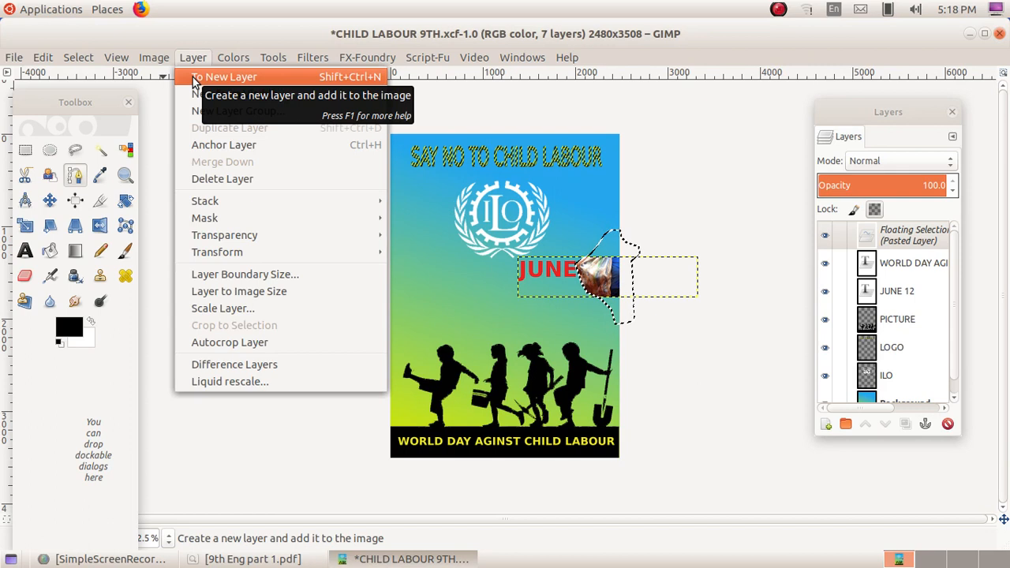
pyautogui.click(194, 82)
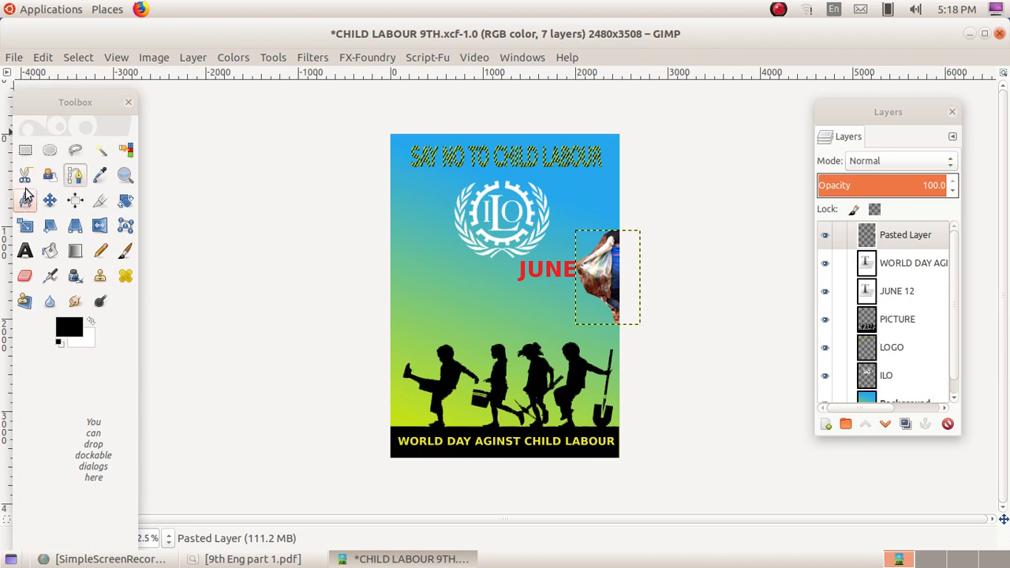
pyautogui.click(50, 201)
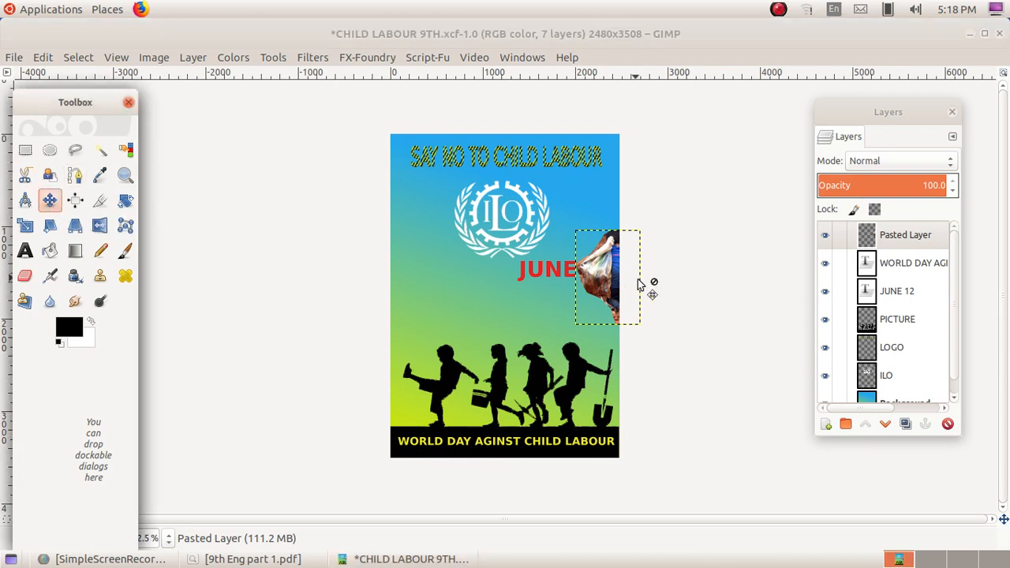
pyautogui.moveTo(598, 279); pyautogui.dragTo(423, 297)
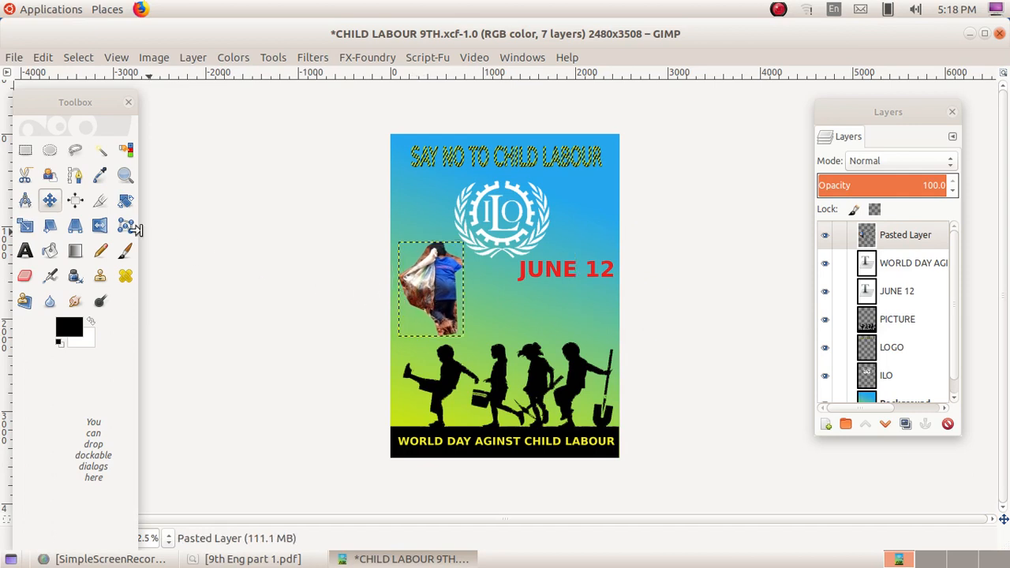
# Resize the pasted boy layer slightly from its lower-right corner with the Scale tool and apply the scaling
pyautogui.click(25, 225)
pyautogui.click(447, 292)
pyautogui.moveTo(466, 336); pyautogui.dragTo(491, 353)
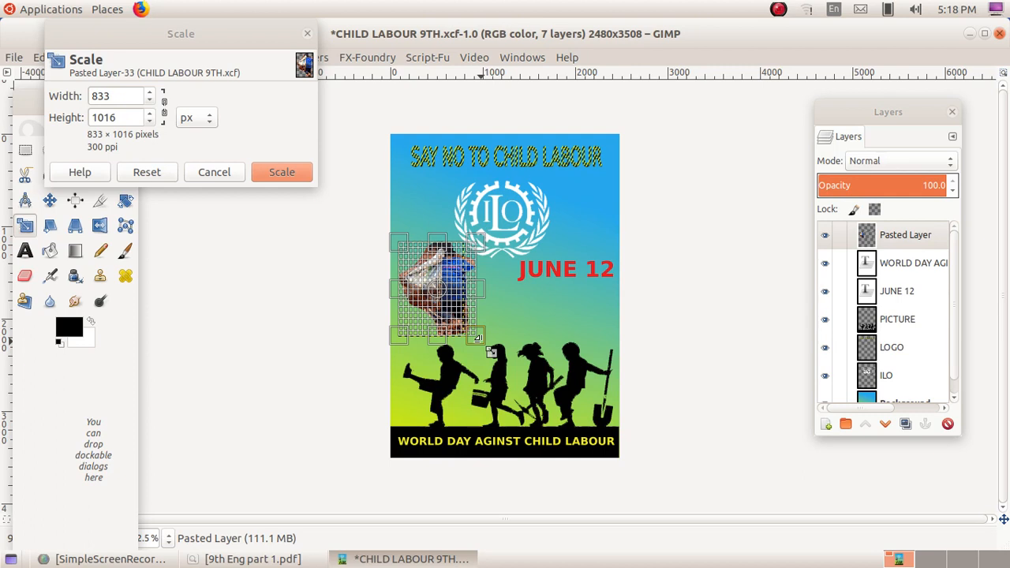
pyautogui.moveTo(491, 352); pyautogui.dragTo(478, 351)
pyautogui.click(309, 179)
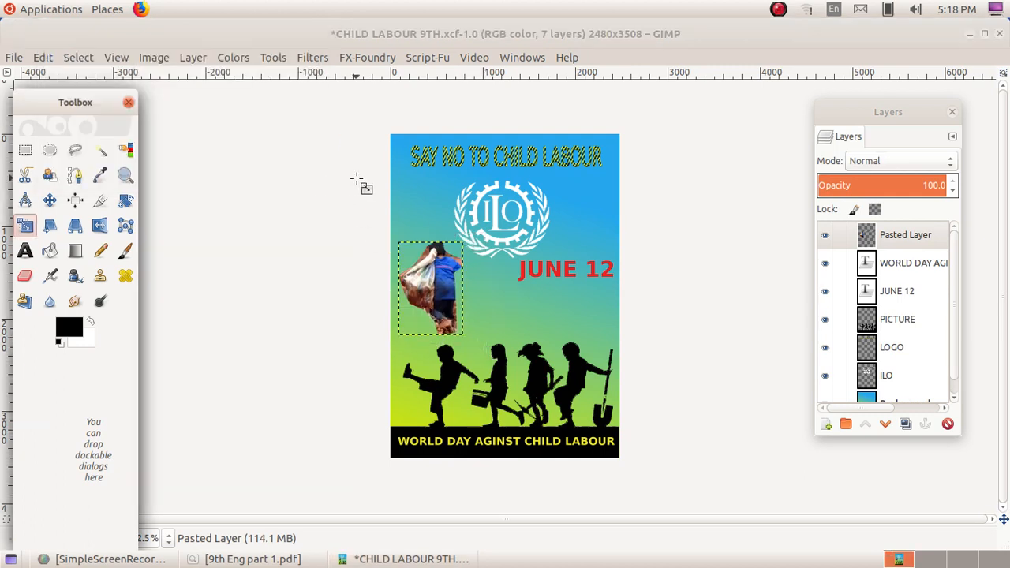
# Rename the pasted boy layer as "child labour"
pyautogui.rightClick(889, 239)
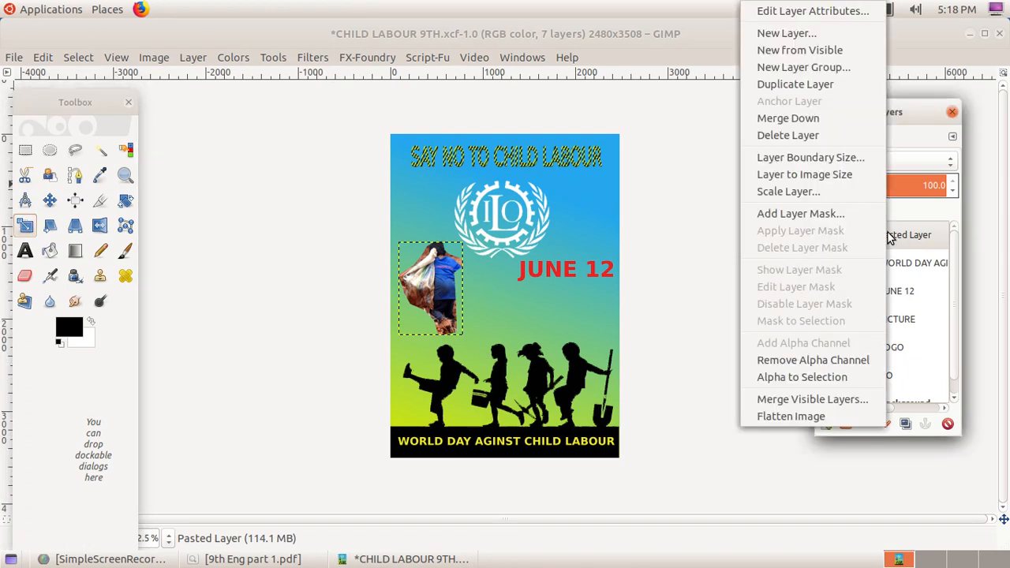
pyautogui.click(852, 14)
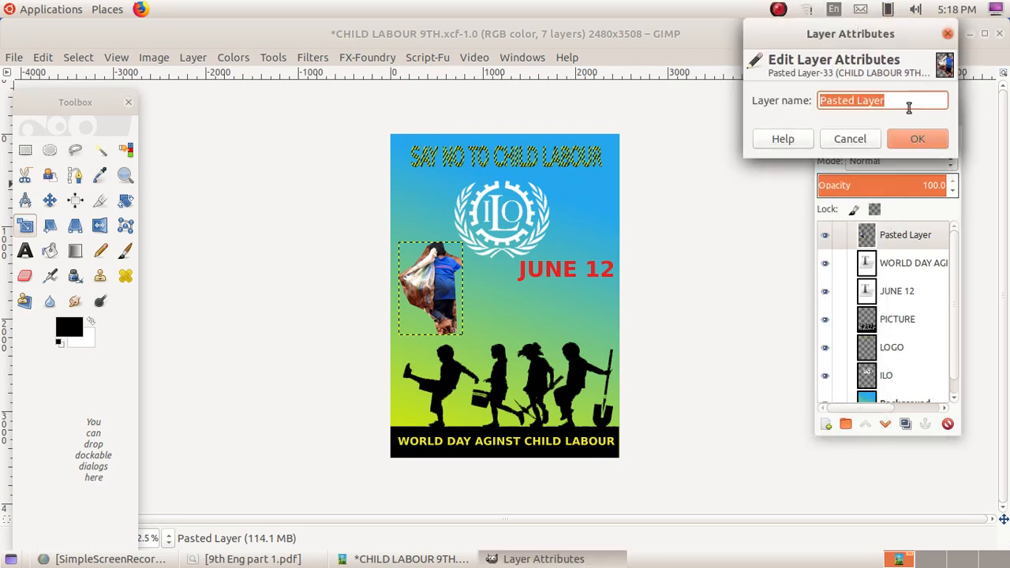
pyautogui.press('BackSpace')
pyautogui.write('ch')
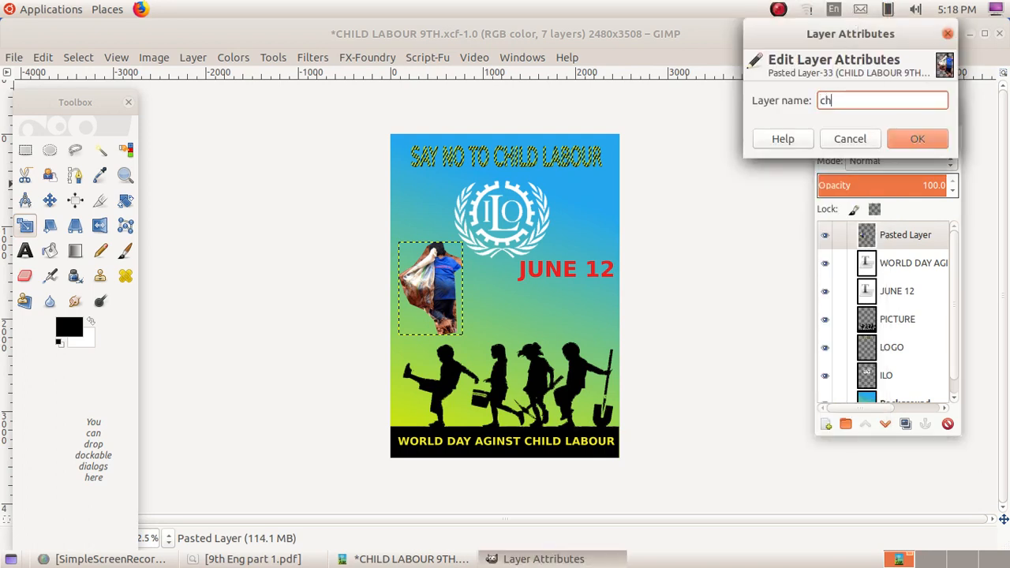
pyautogui.write('ild labour')
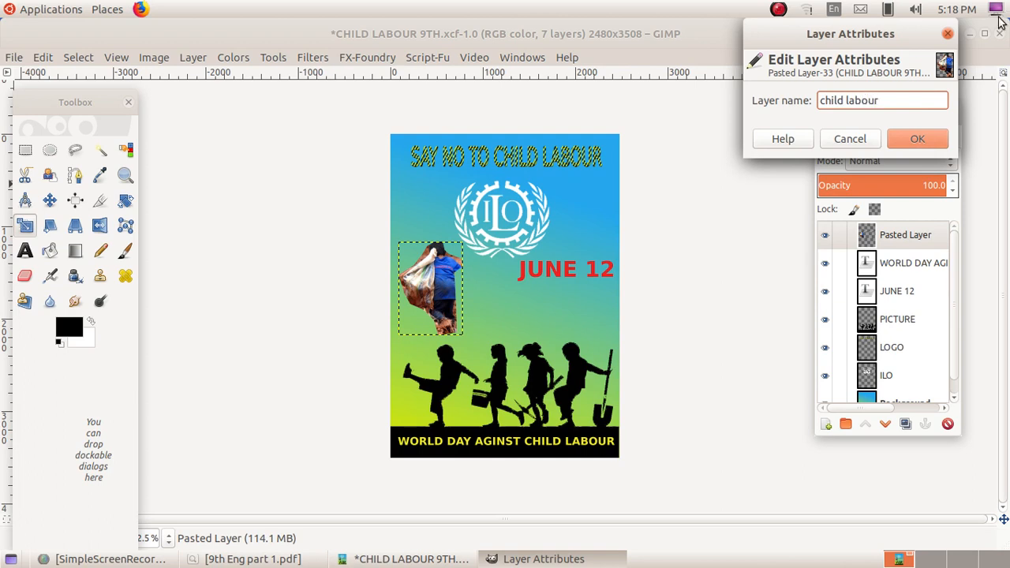
pyautogui.click(905, 145)
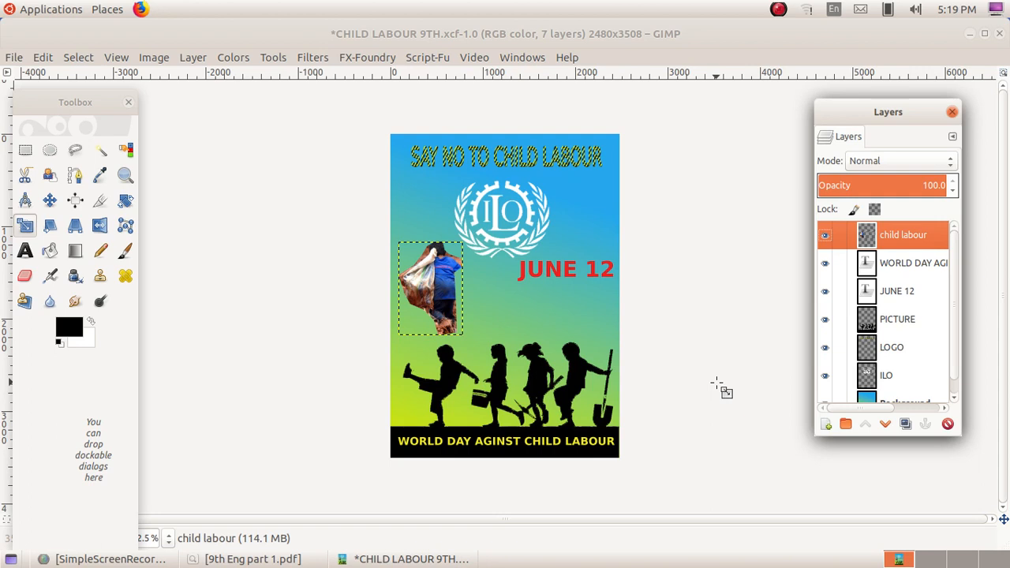
# Duplicate the child labour layer and make the copy the active layer
pyautogui.rightClick(897, 246)
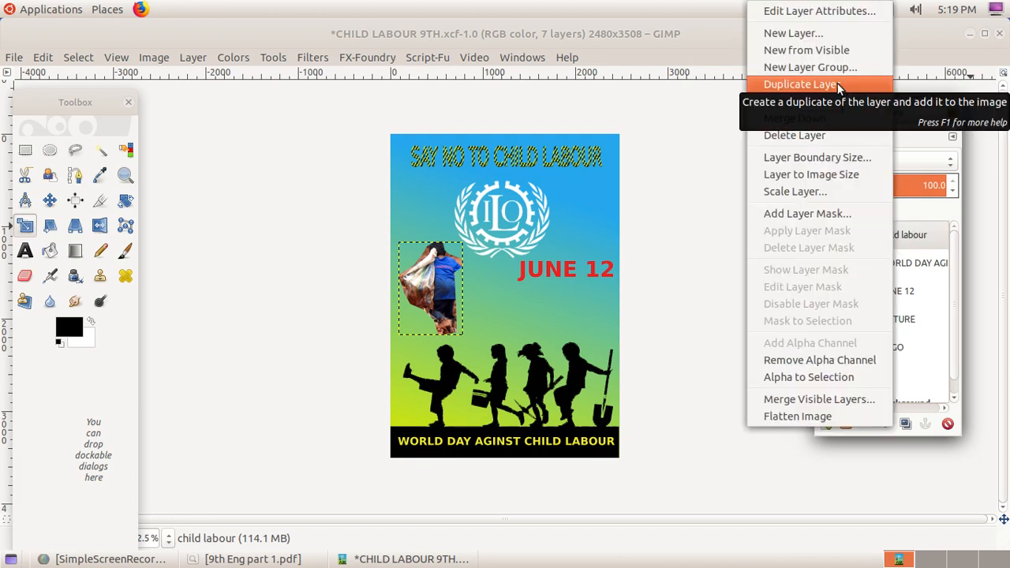
pyautogui.click(799, 85)
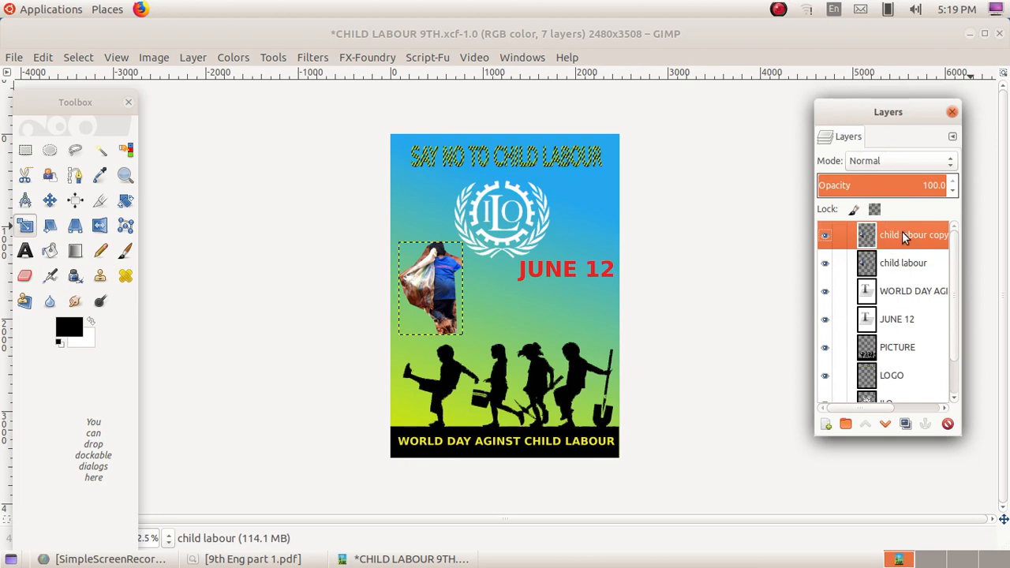
pyautogui.click(883, 261)
pyautogui.click(883, 242)
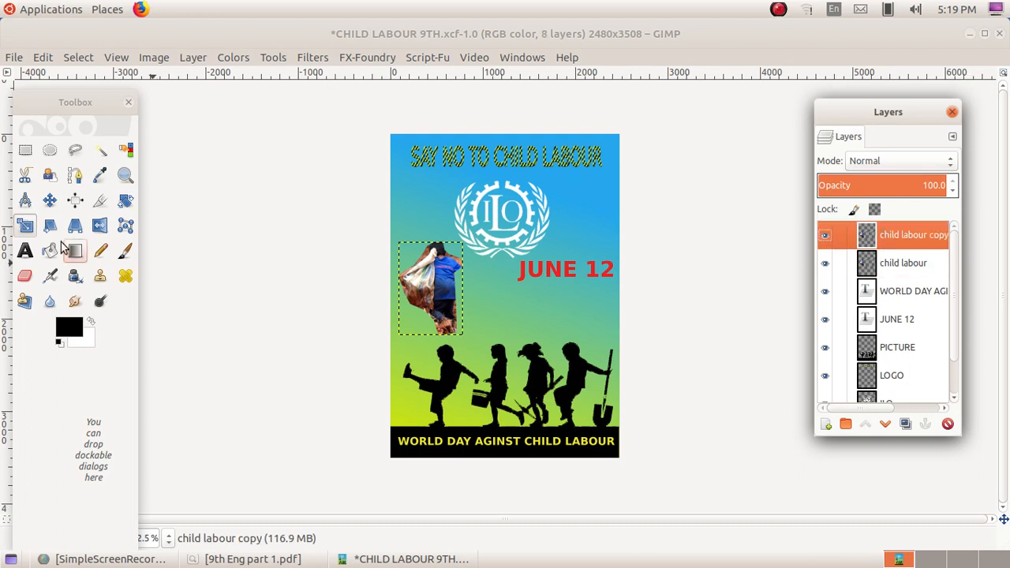
# Move the copied boy beside the ILO logo, above the JUNE 12 text, and scale its height down slightly to clear the text
pyautogui.click(49, 202)
pyautogui.moveTo(428, 293); pyautogui.dragTo(580, 221)
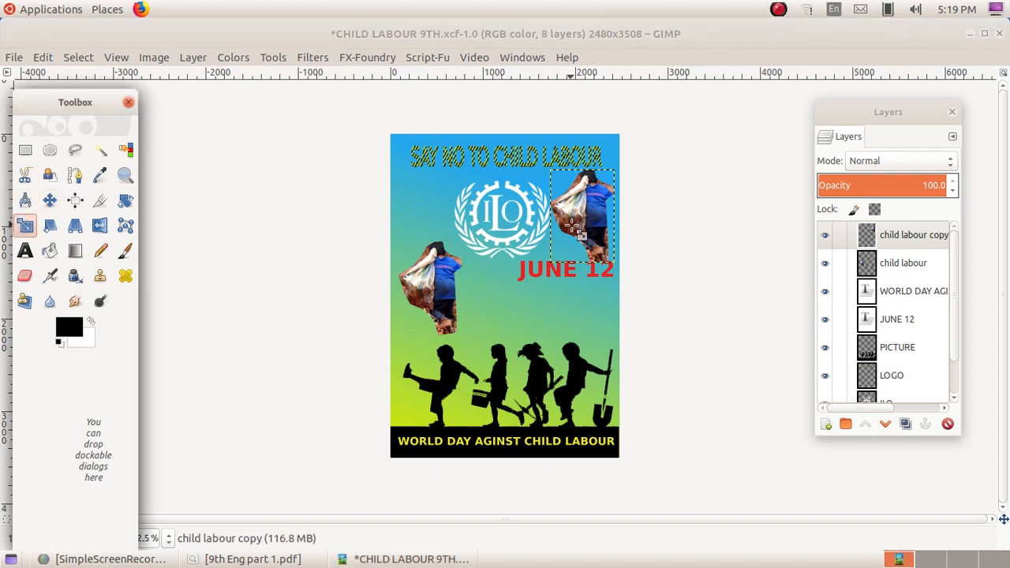
pyautogui.click(608, 257)
pyautogui.moveTo(617, 268); pyautogui.dragTo(628, 256)
pyautogui.click(281, 171)
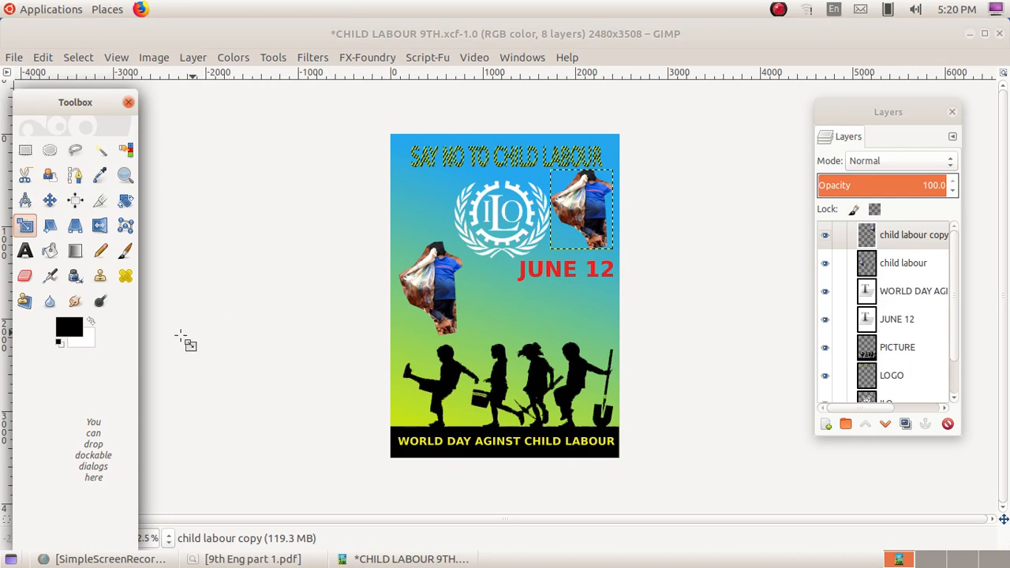
# Flip the child labour copy layer horizontally back and forth with the Flip tool
pyautogui.click(99, 227)
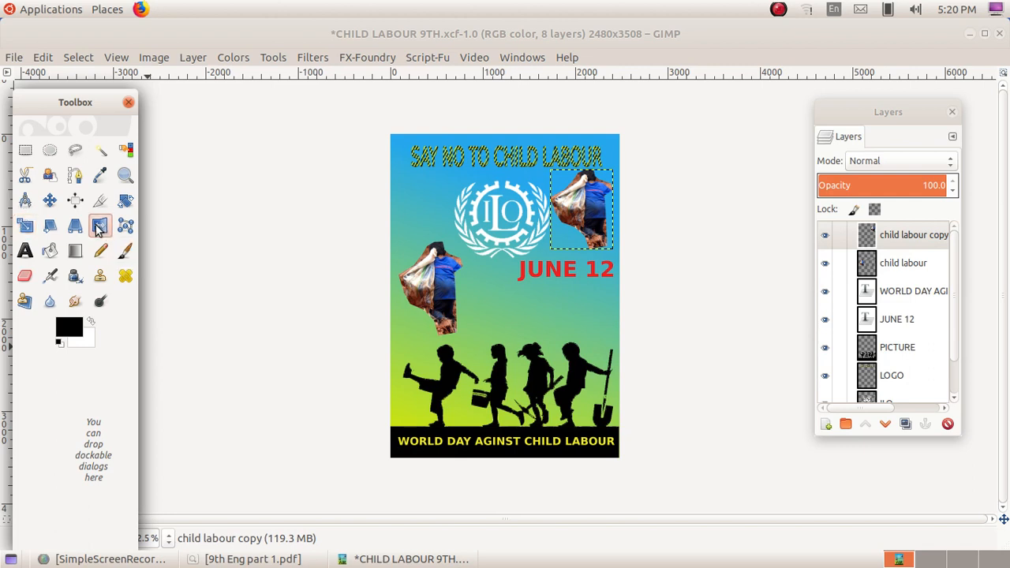
pyautogui.click(587, 219)
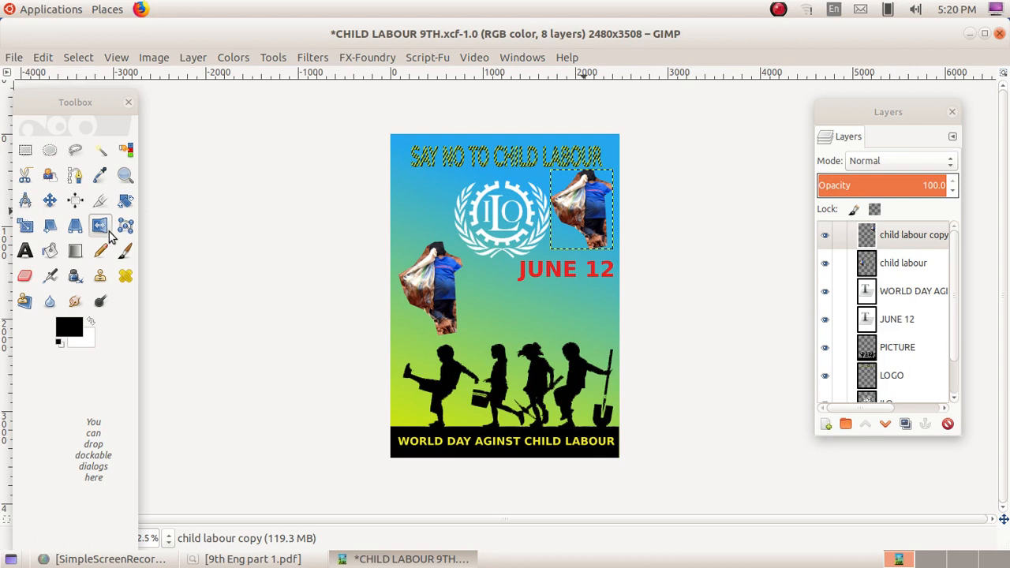
pyautogui.click(588, 211)
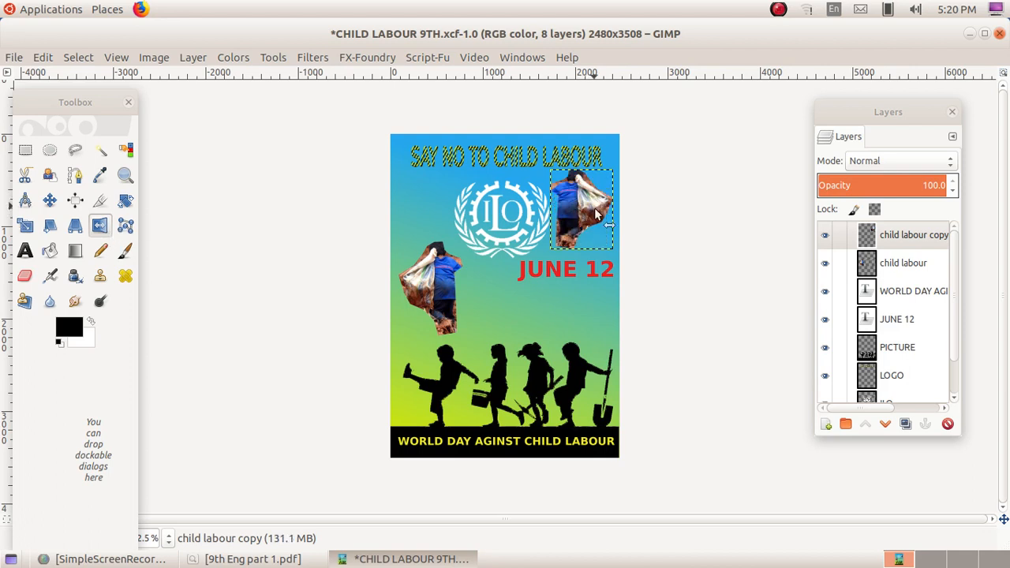
pyautogui.click(585, 214)
pyautogui.click(586, 213)
pyautogui.click(592, 212)
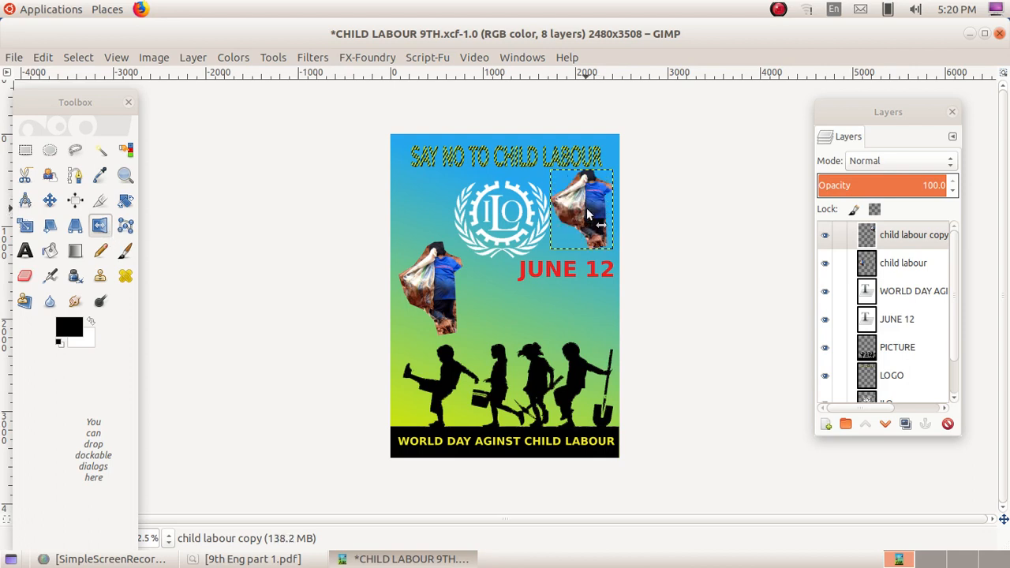
pyautogui.click(593, 207)
pyautogui.click(582, 209)
pyautogui.click(600, 207)
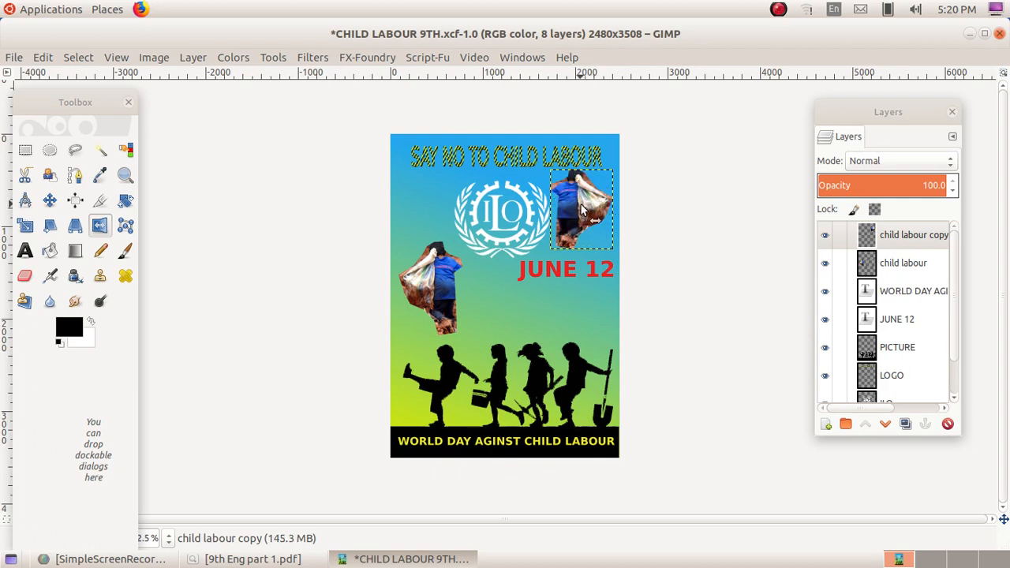
pyautogui.click(582, 209)
pyautogui.click(593, 206)
pyautogui.click(598, 209)
pyautogui.click(598, 209)
pyautogui.click(588, 207)
pyautogui.click(600, 207)
pyautogui.click(586, 206)
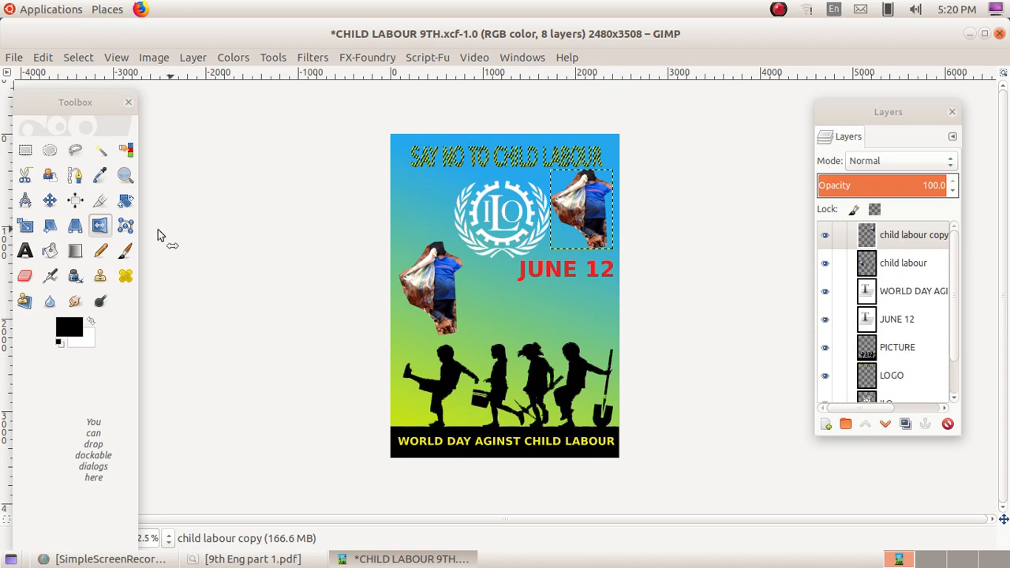
pyautogui.click(75, 226)
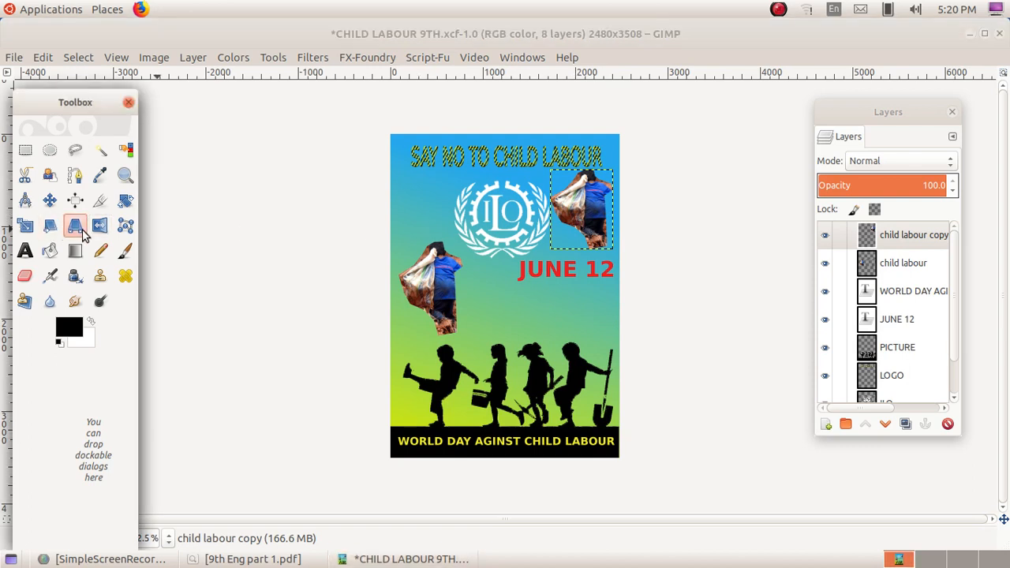
pyautogui.click(875, 261)
pyautogui.click(886, 244)
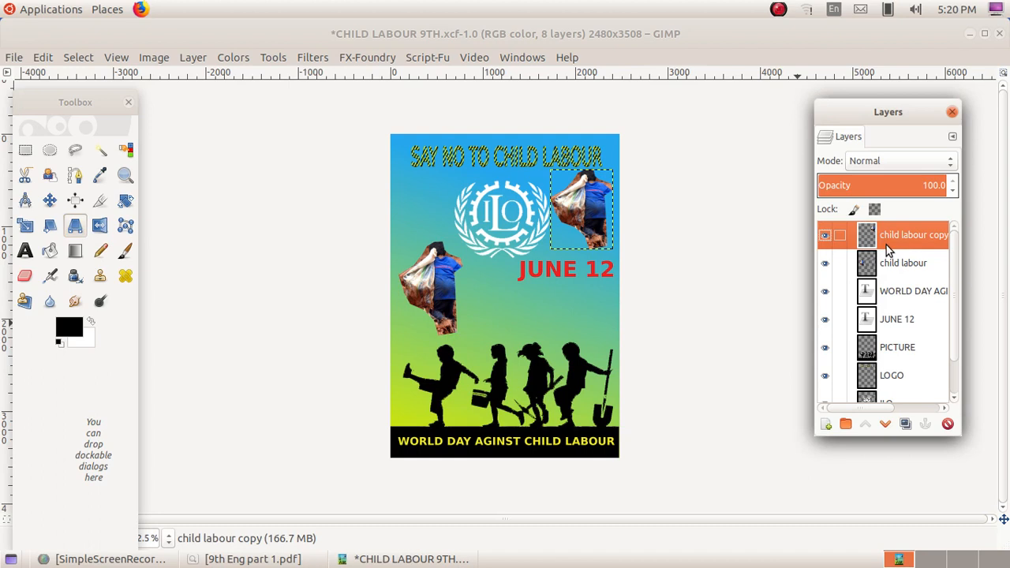
pyautogui.click(889, 264)
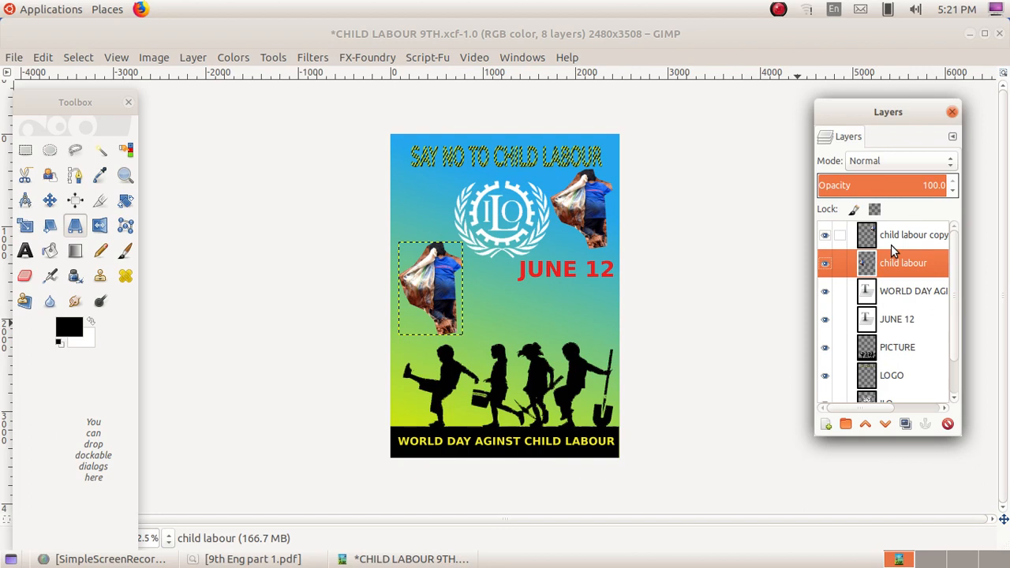
# Set the brightness of the child labour copy layer to 84 and its contrast to 99
pyautogui.click(890, 245)
pyautogui.click(902, 252)
pyautogui.click(903, 243)
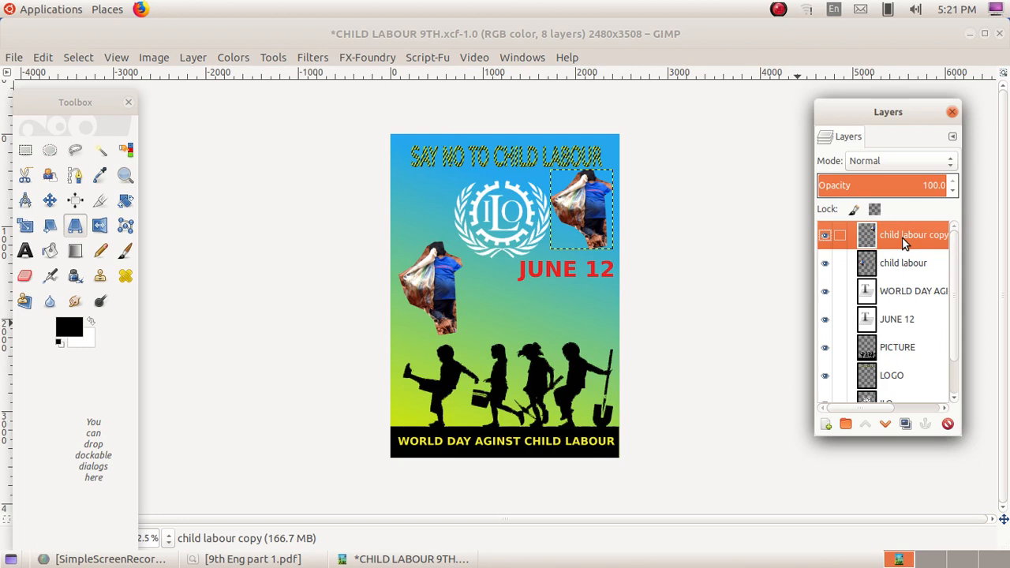
pyautogui.click(235, 57)
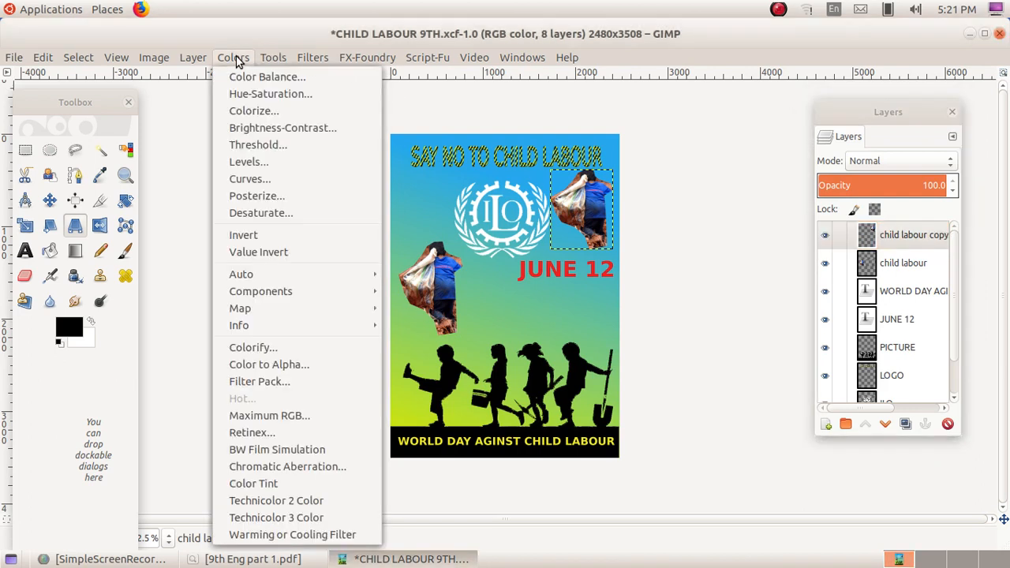
pyautogui.click(289, 128)
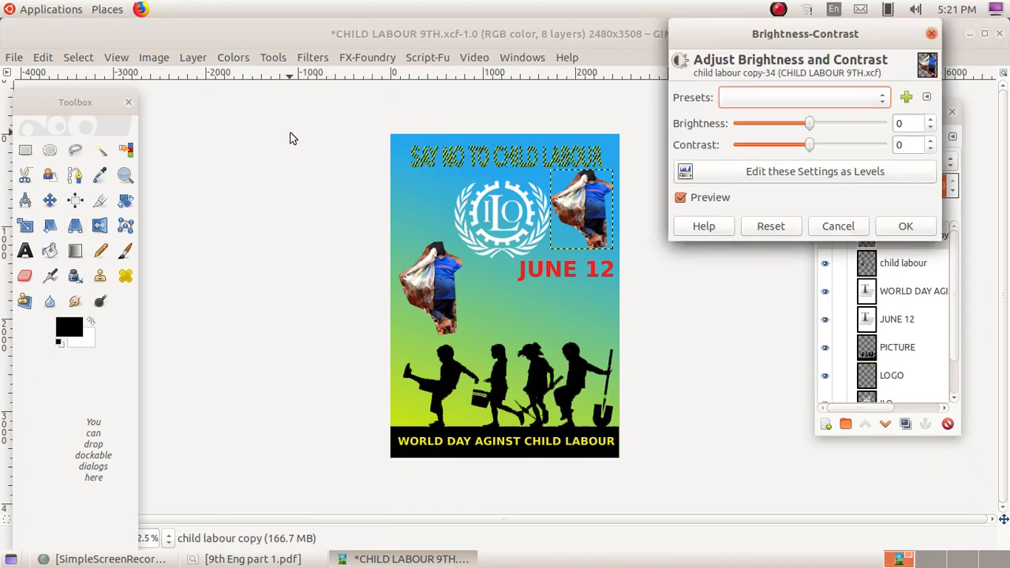
pyautogui.moveTo(814, 43); pyautogui.dragTo(822, 44)
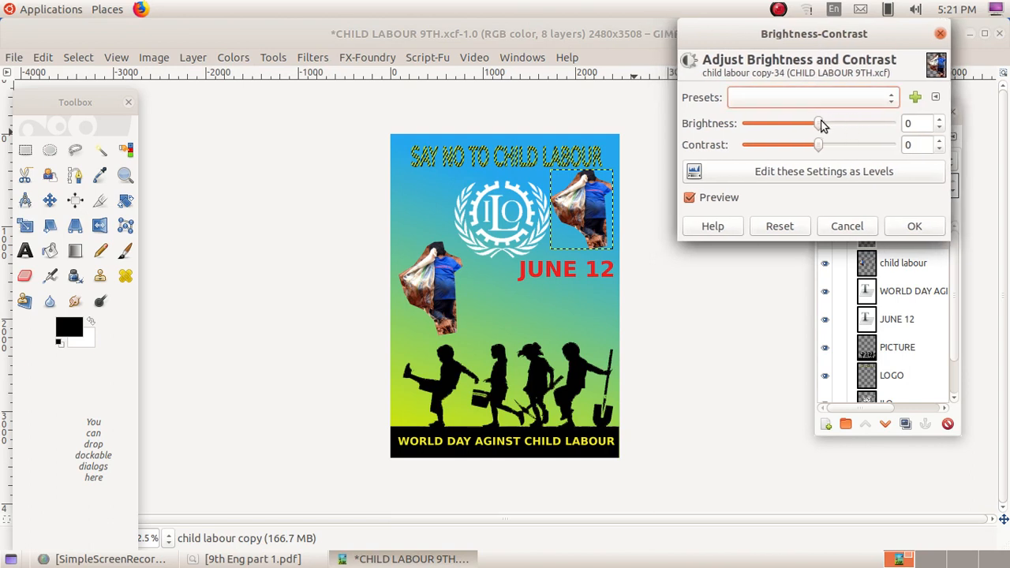
pyautogui.moveTo(820, 126); pyautogui.dragTo(868, 126)
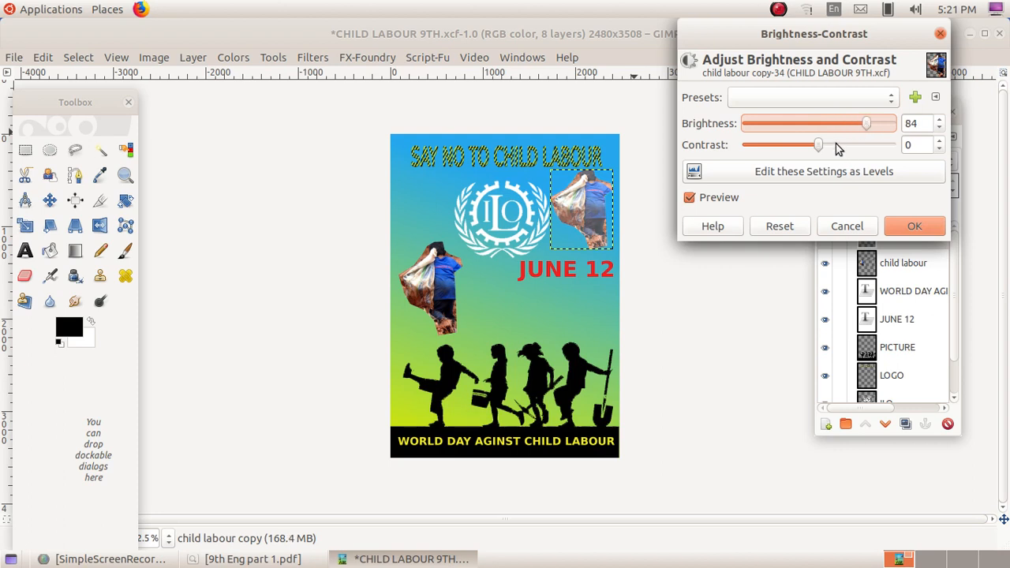
pyautogui.moveTo(837, 144); pyautogui.dragTo(881, 144)
pyautogui.click(917, 225)
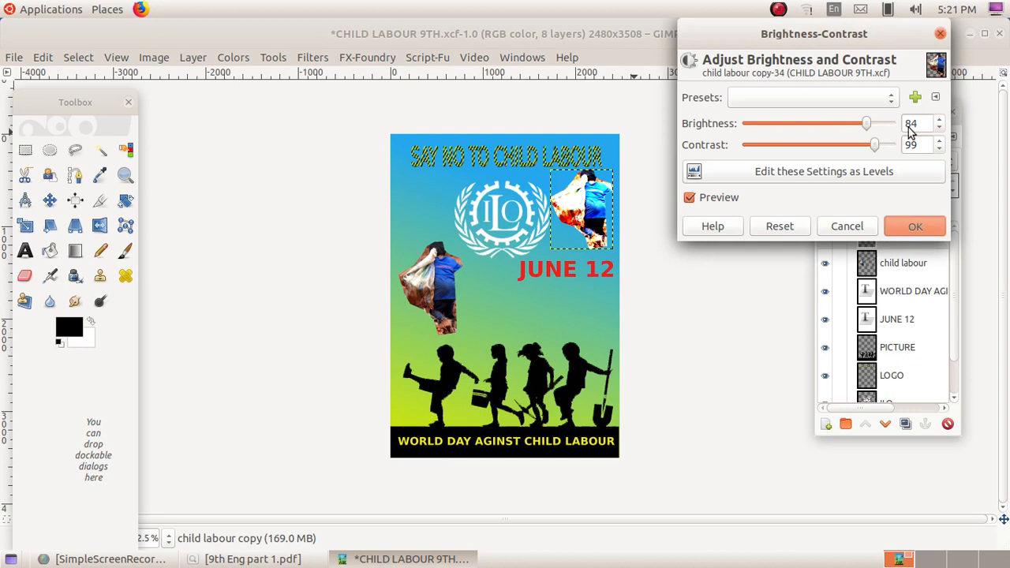
pyautogui.click(938, 35)
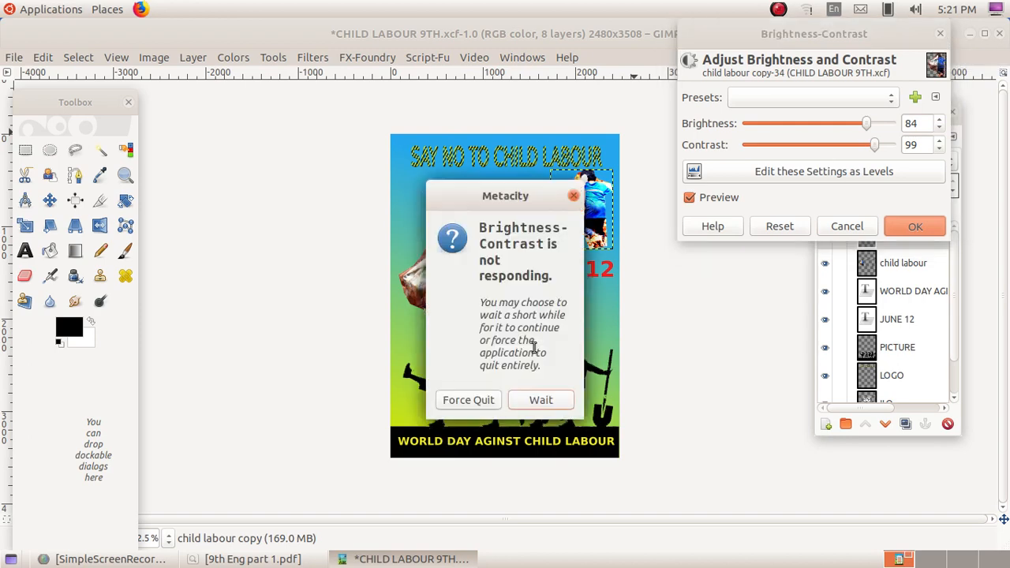
pyautogui.click(575, 196)
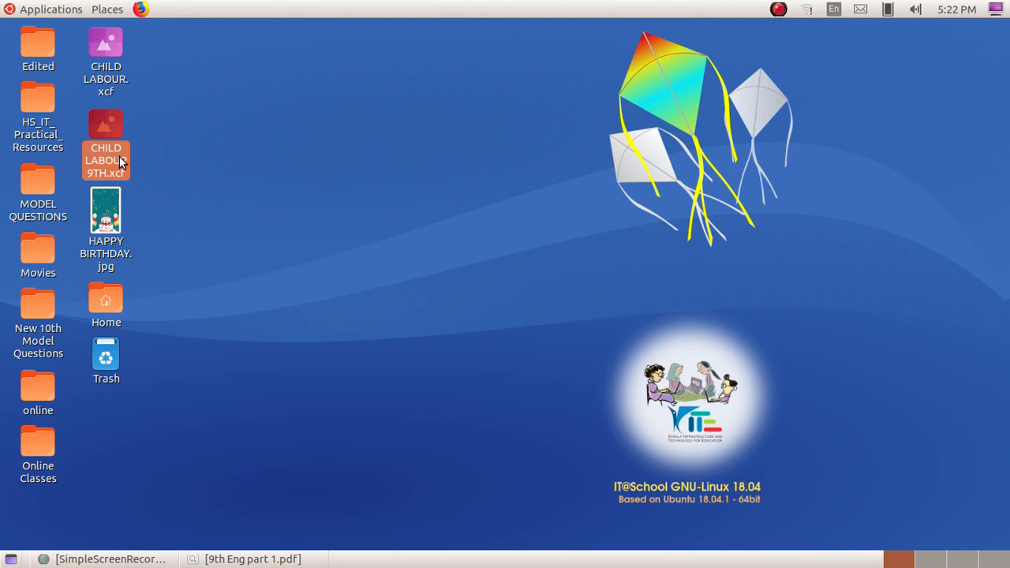
pyautogui.click(782, 9)
pyautogui.moveTo(802, 17)
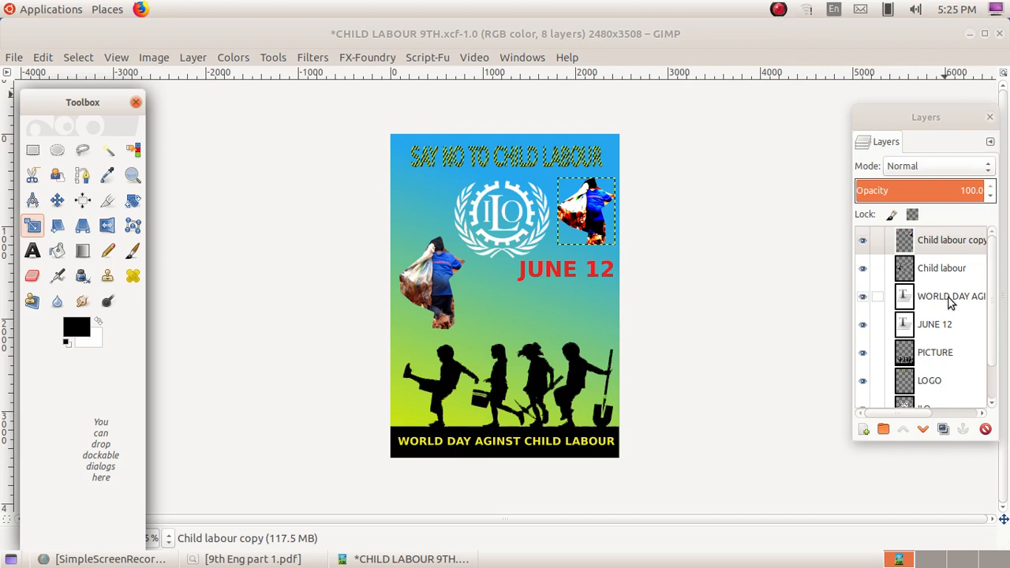
# Open the Focus Blur filter for the original Child labour layer and bring the boy's blue shirt into its preview
pyautogui.click(953, 269)
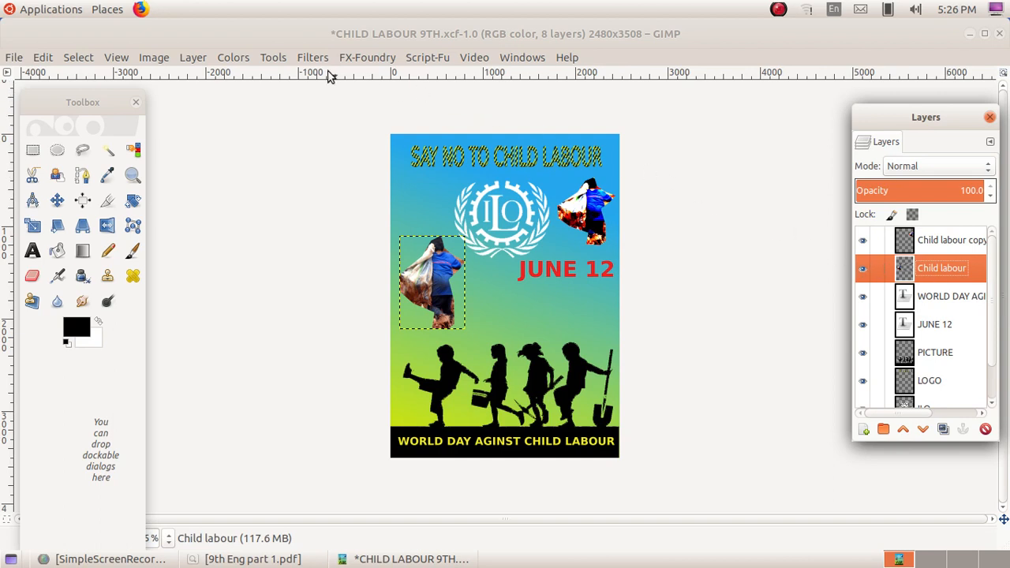
pyautogui.click(310, 59)
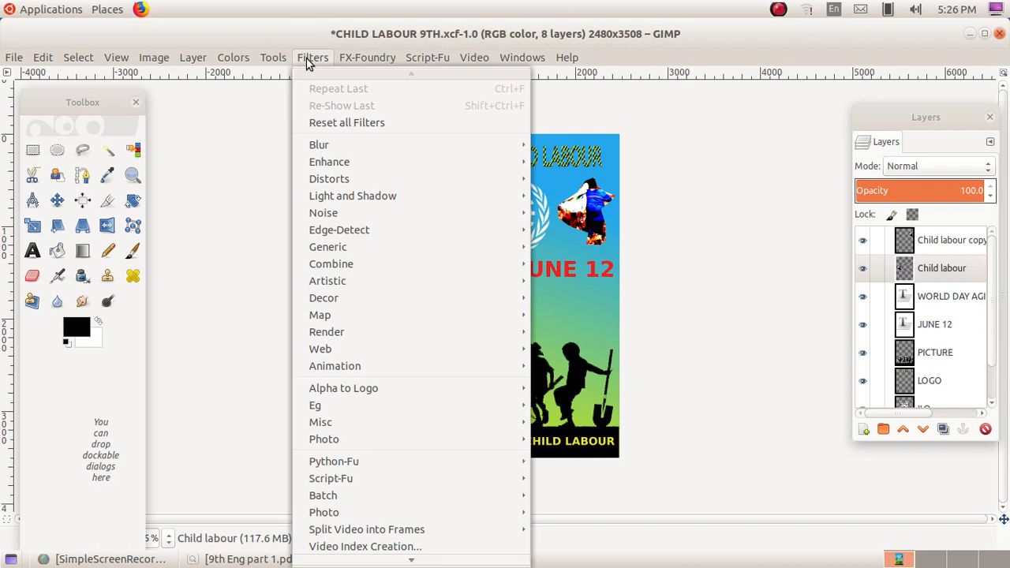
pyautogui.moveTo(359, 149)
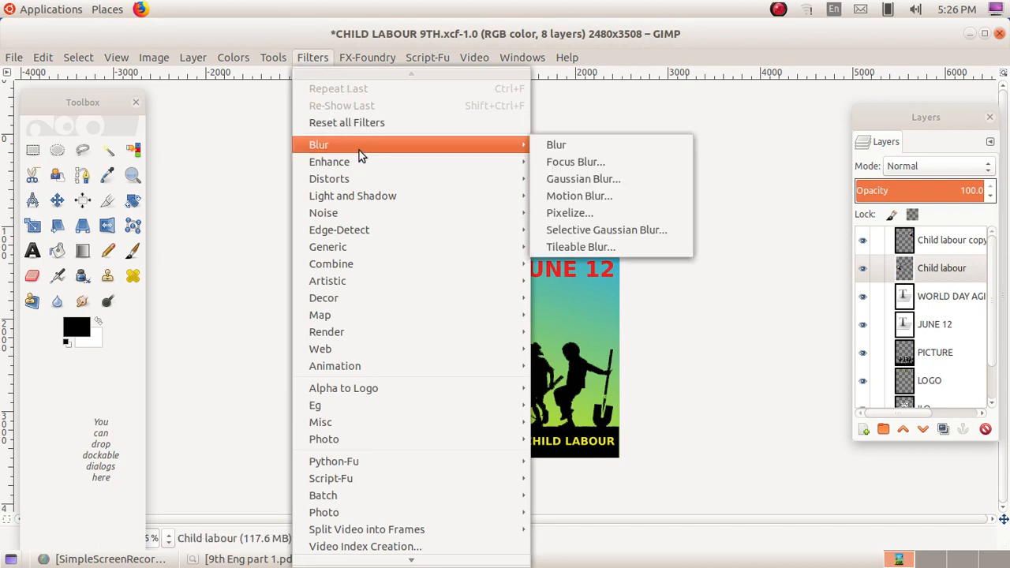
pyautogui.click(638, 162)
pyautogui.moveTo(529, 84); pyautogui.dragTo(799, 33)
pyautogui.moveTo(700, 219); pyautogui.dragTo(773, 219)
pyautogui.moveTo(826, 84); pyautogui.dragTo(824, 106)
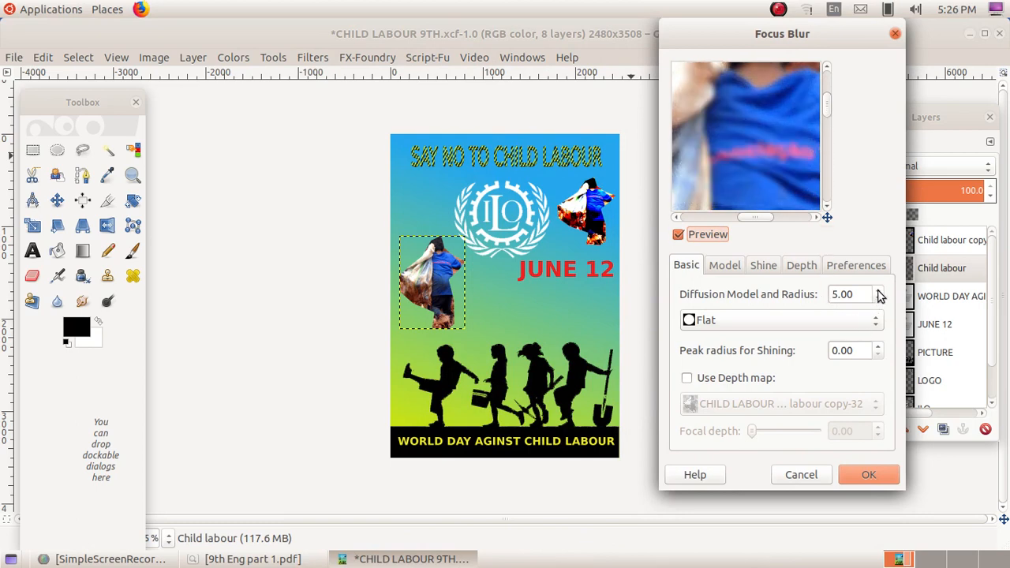
# Set the Focus Blur radius to 35 and the peak radius for shining to 90, and apply the filter to the Child labour layer
pyautogui.scroll(9, 880, 294)
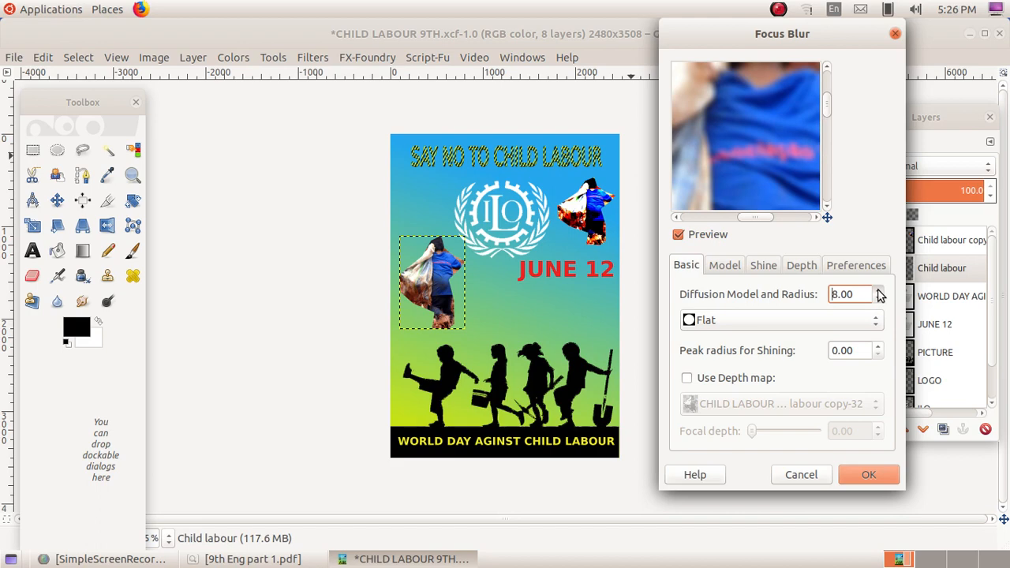
pyautogui.scroll(20, 881, 295)
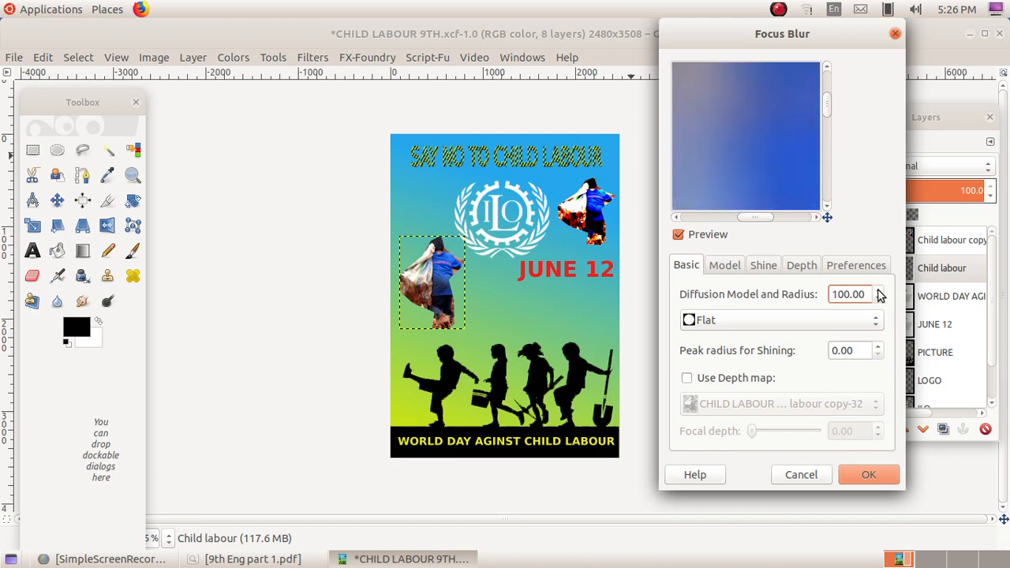
pyautogui.scroll(-2, 881, 297)
pyautogui.scroll(-20, 881, 298)
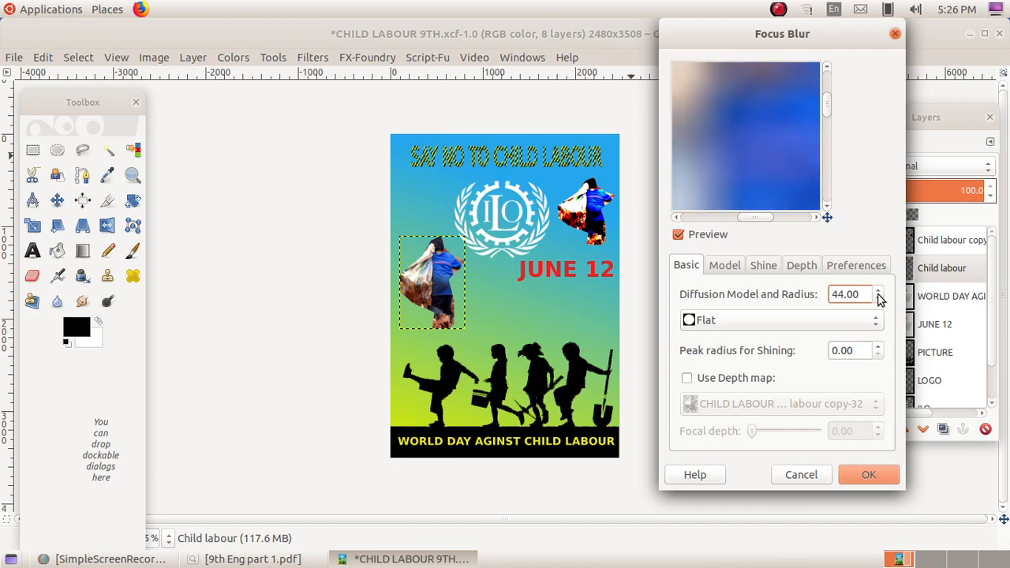
pyautogui.scroll(-1, 880, 298)
pyautogui.scroll(20, 880, 352)
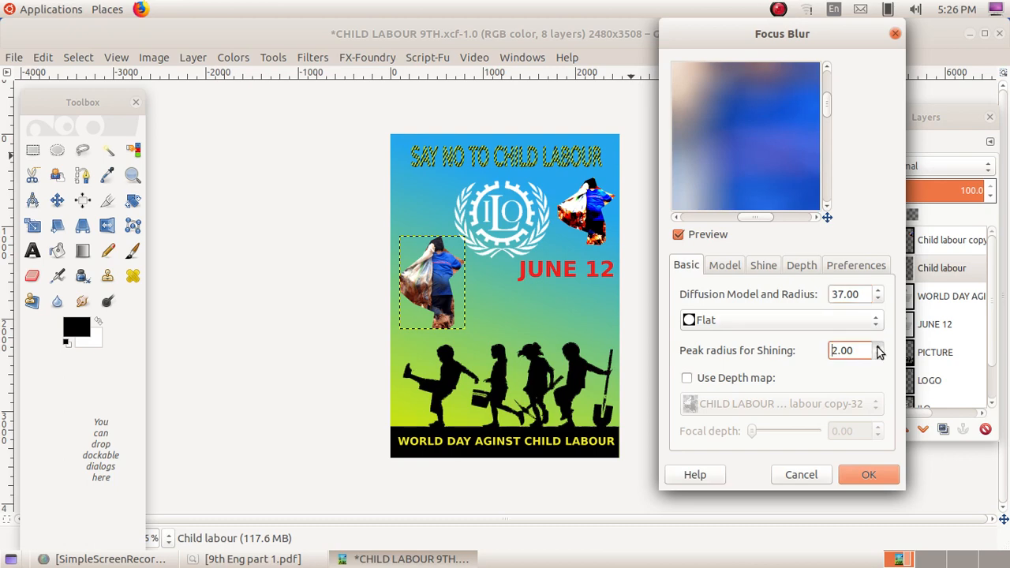
pyautogui.scroll(10, 881, 352)
pyautogui.scroll(-2, 880, 297)
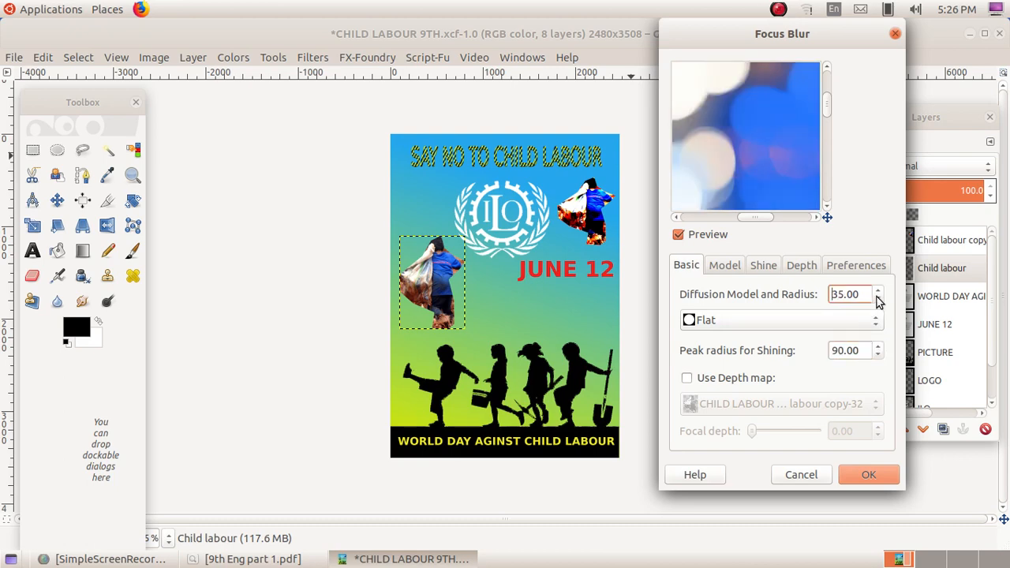
pyautogui.click(892, 474)
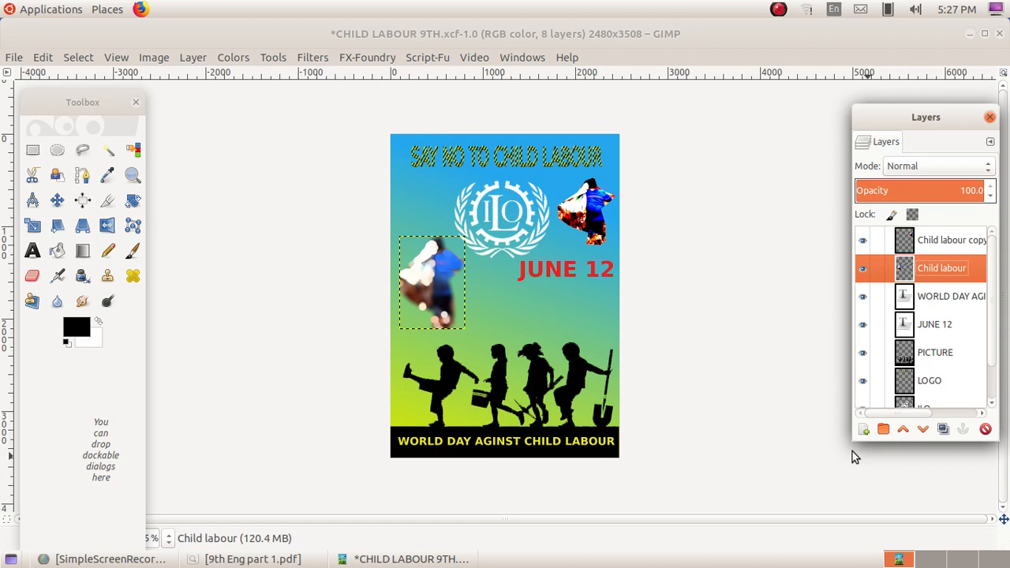
# Export the poster to the Desktop as CHILD LABOUR 9TH.png, keeping the offered PNG options
pyautogui.click(12, 61)
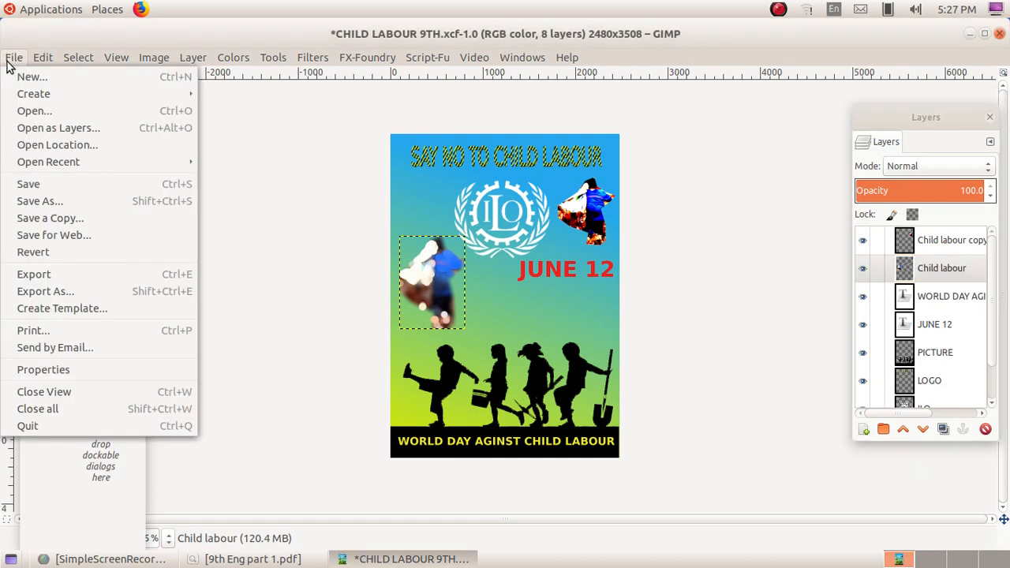
pyautogui.click(104, 291)
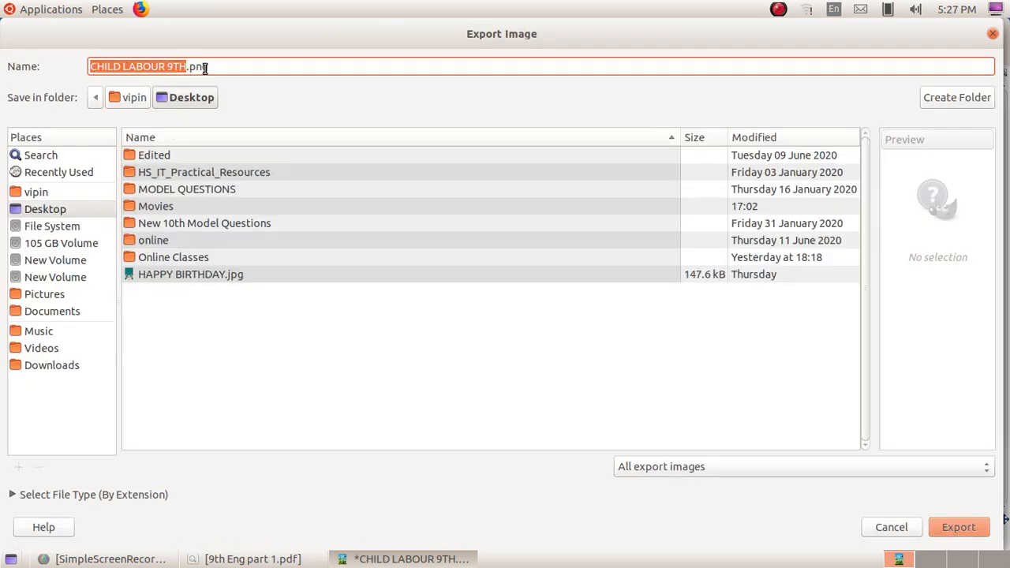
pyautogui.click(261, 66)
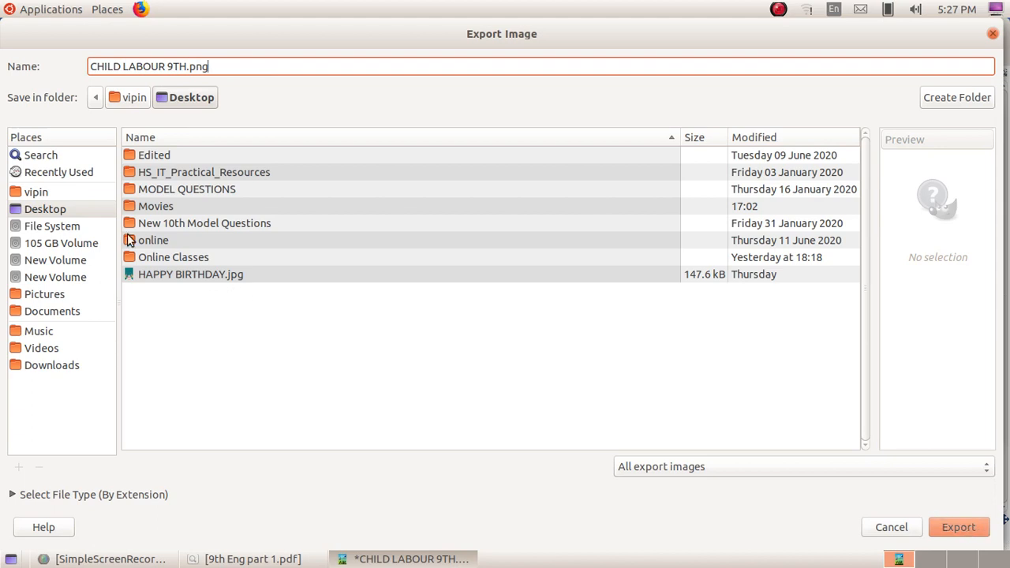
pyautogui.click(956, 536)
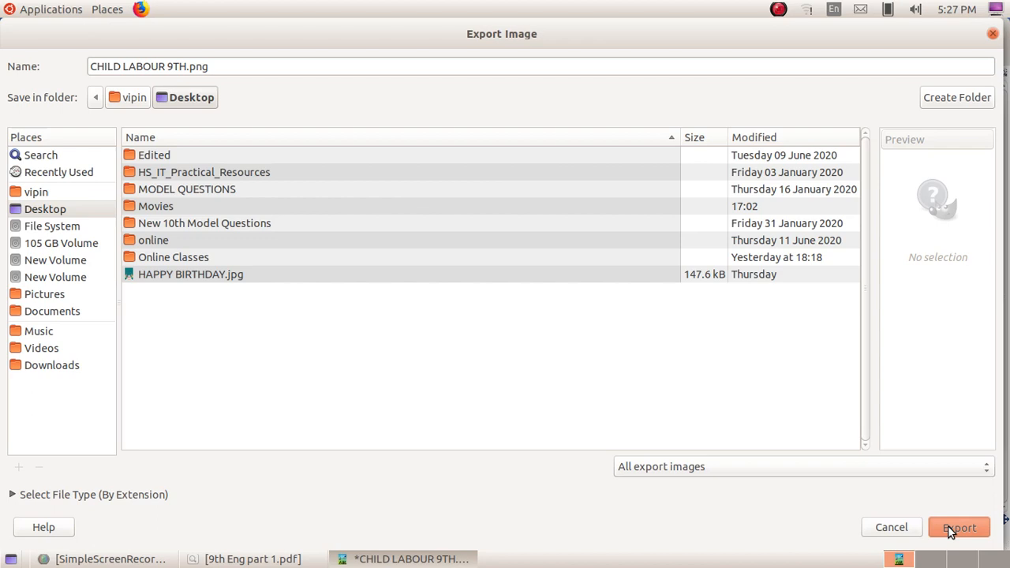
pyautogui.click(951, 533)
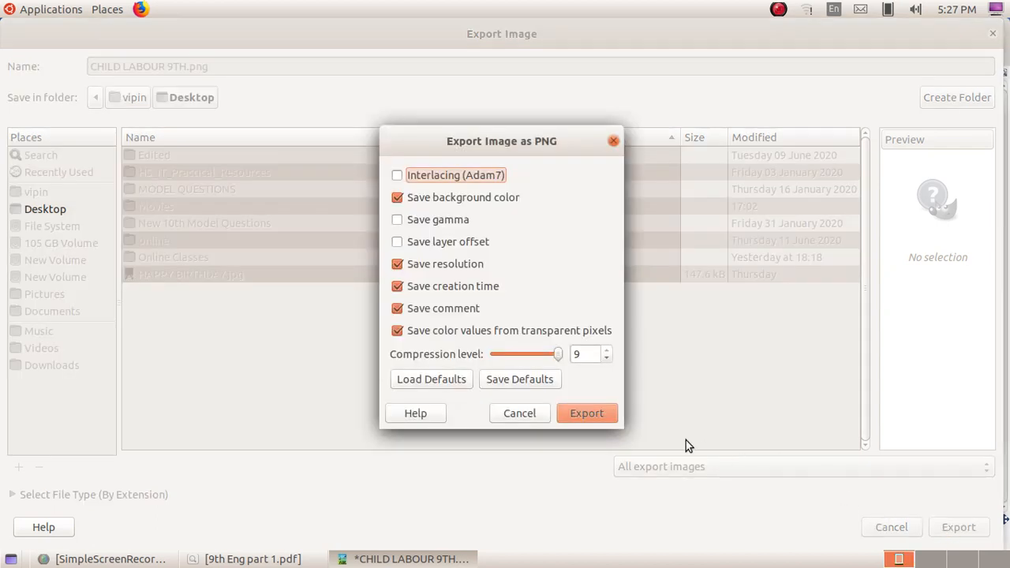
pyautogui.click(586, 412)
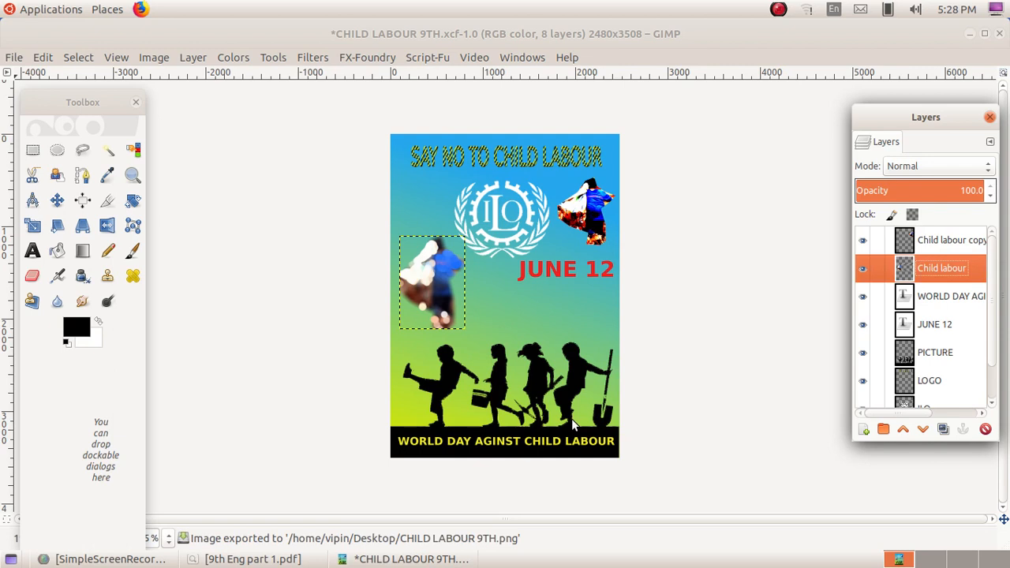
# Minimize the image editor, view the exported CHILD LABOUR 9TH.png from the desktop in a maximized viewer, and close it
pyautogui.click(967, 35)
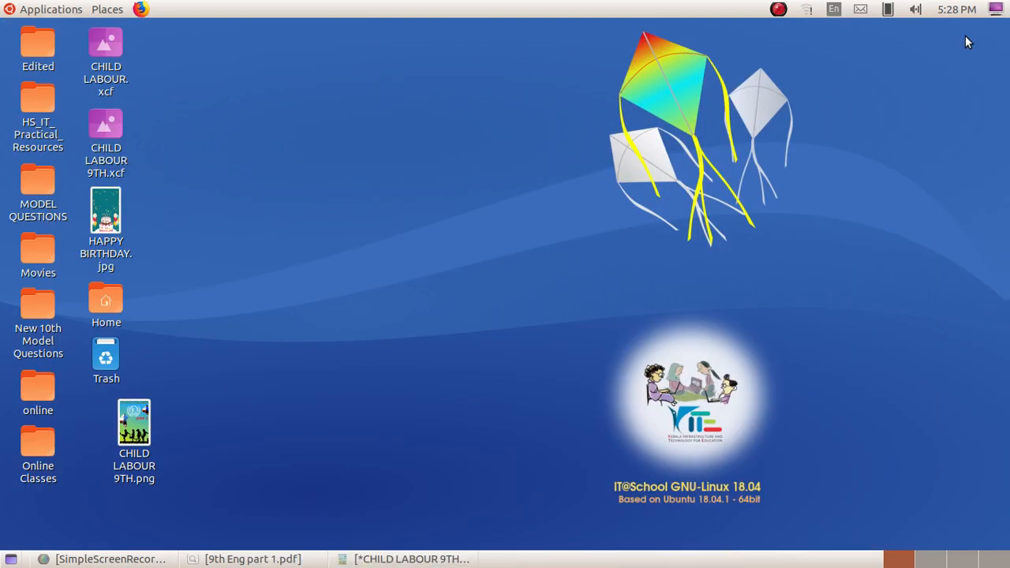
pyautogui.doubleClick(142, 477)
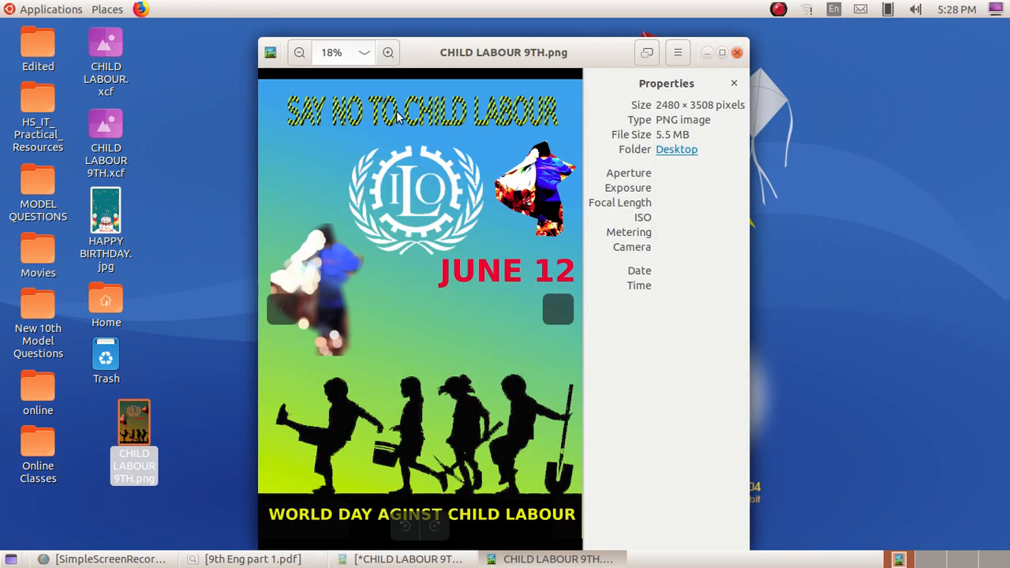
pyautogui.doubleClick(505, 55)
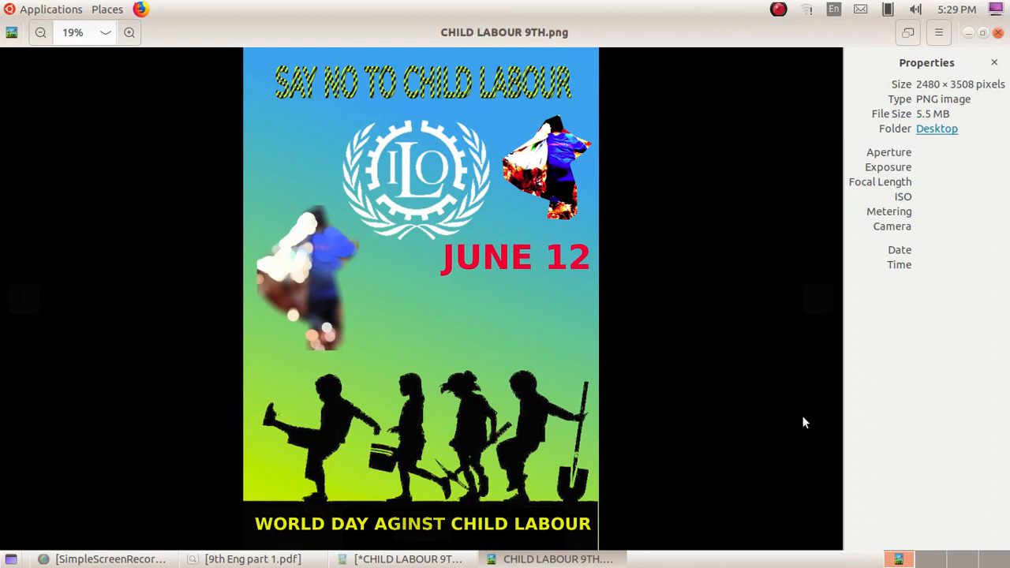
pyautogui.click(997, 34)
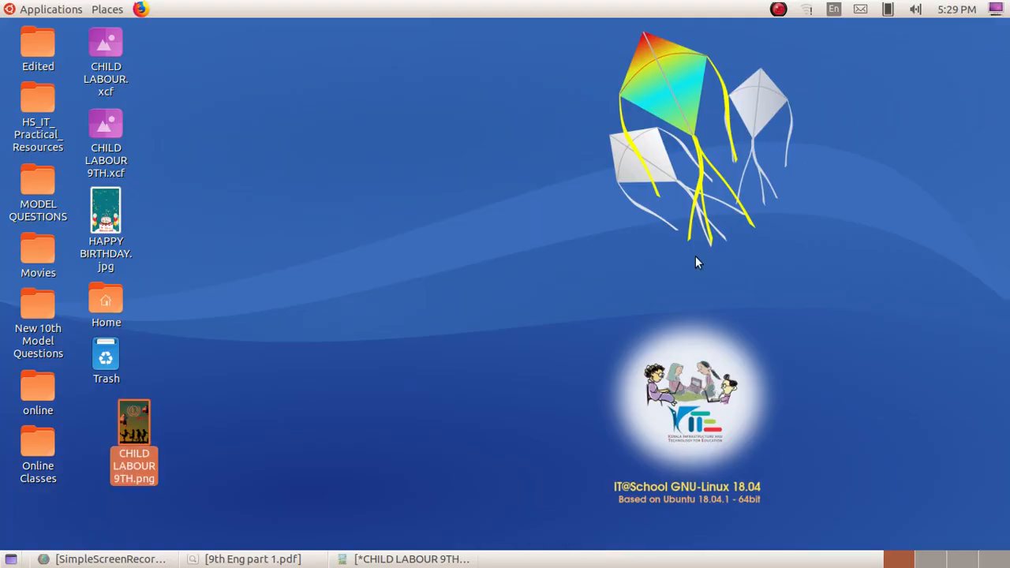
# Return to GIMP and export the poster to the Desktop as the JPEG image CHILD LABOUR 9TH.jpg with quality 90
pyautogui.click(410, 559)
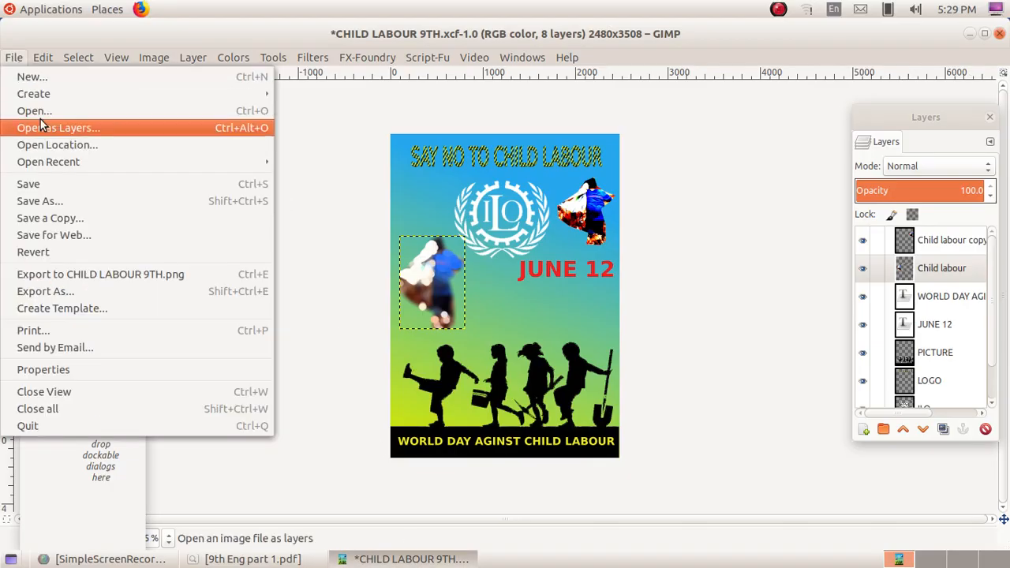
pyautogui.click(116, 290)
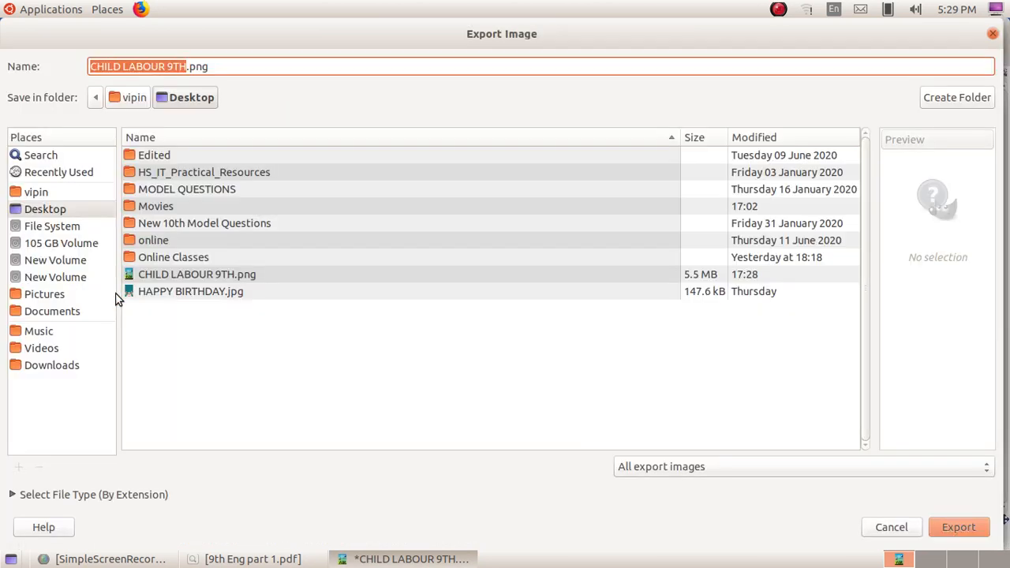
pyautogui.click(128, 495)
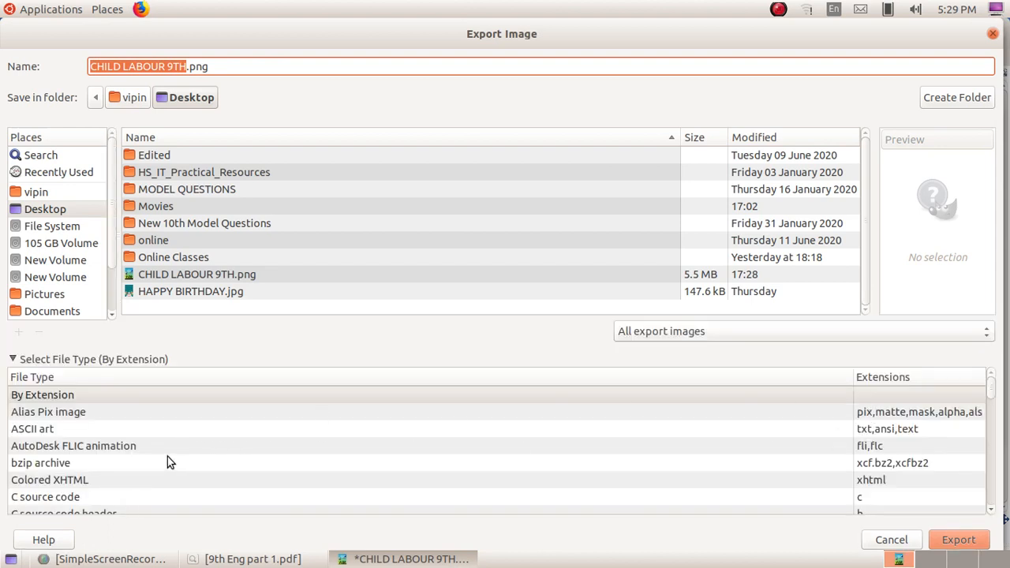
pyautogui.scroll(-4, 167, 462)
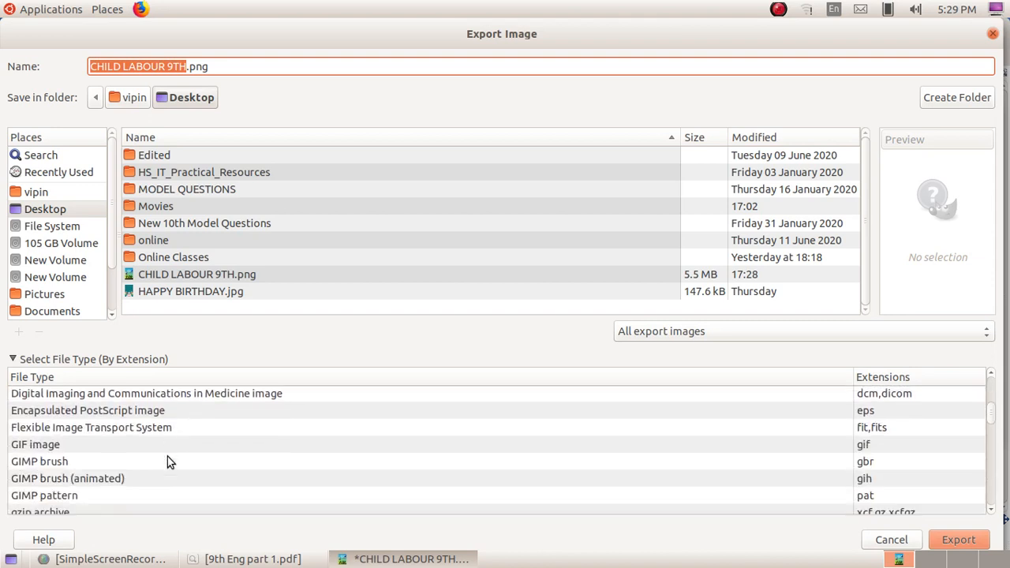
pyautogui.scroll(-3, 167, 456)
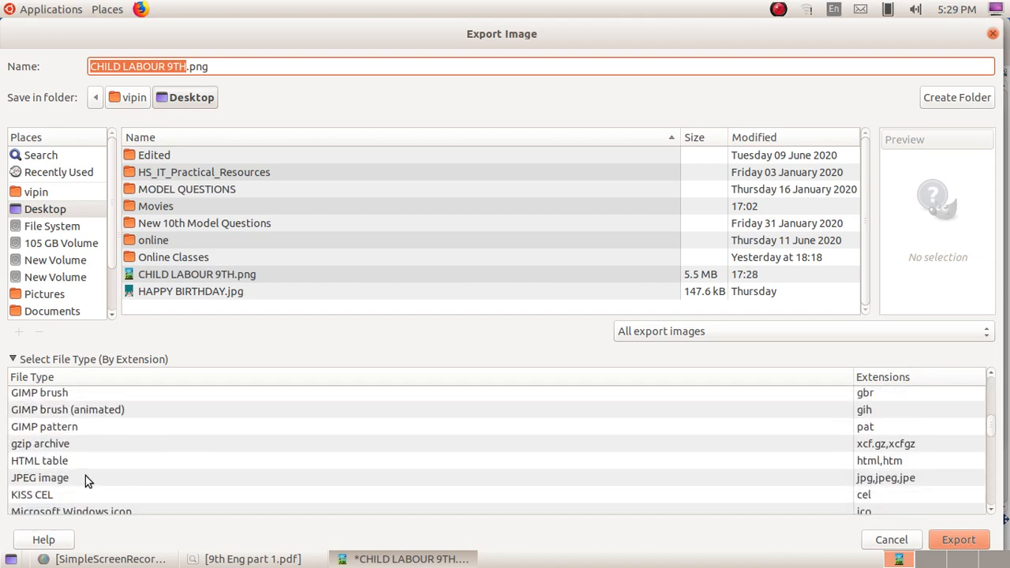
pyautogui.click(86, 482)
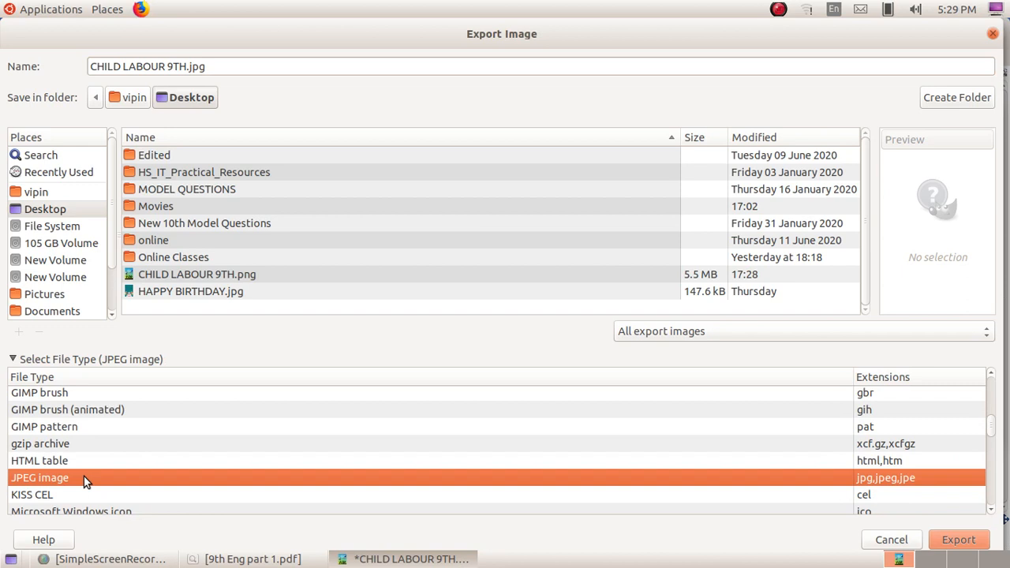
pyautogui.click(230, 67)
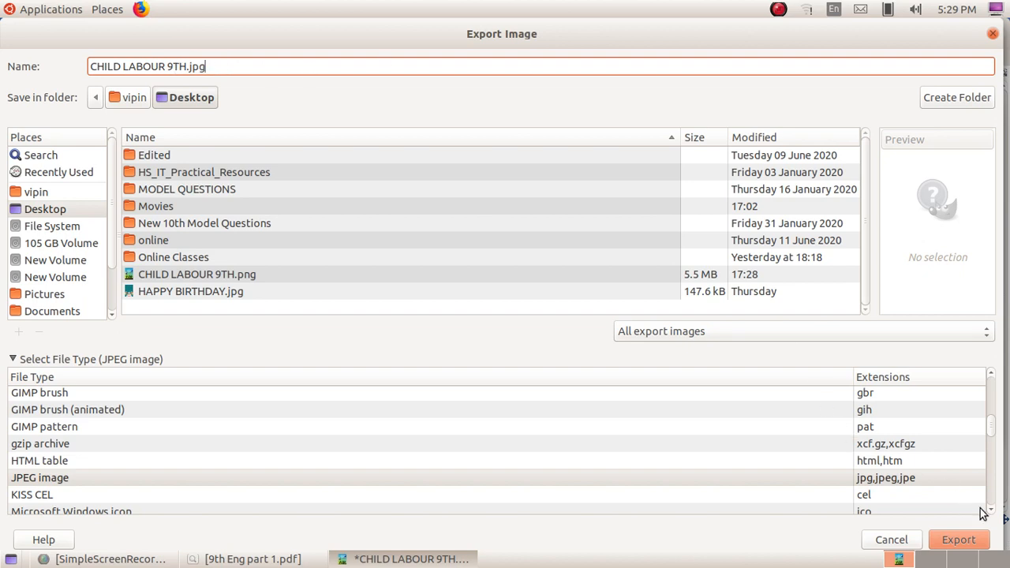
pyautogui.click(970, 541)
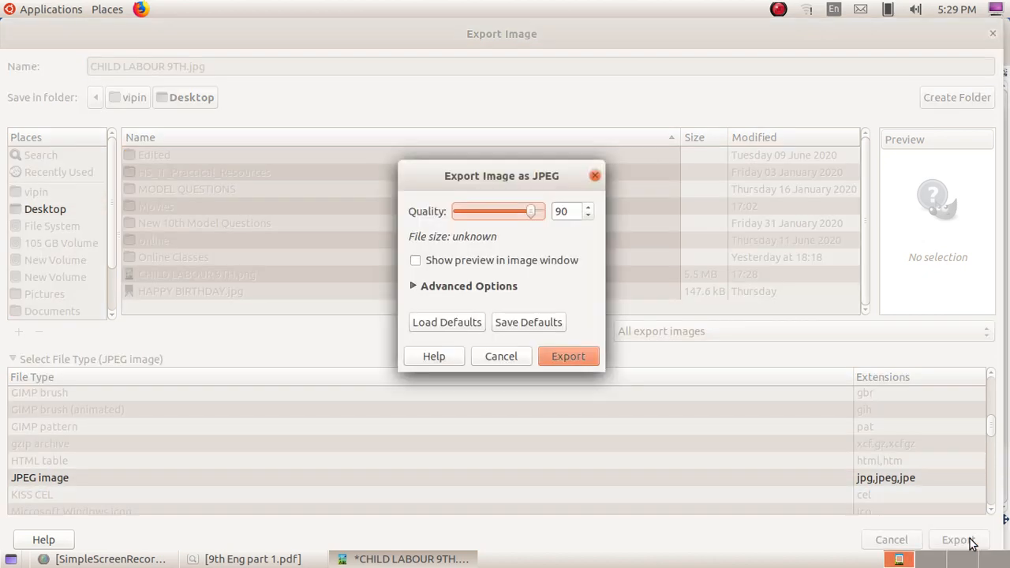
pyautogui.click(575, 355)
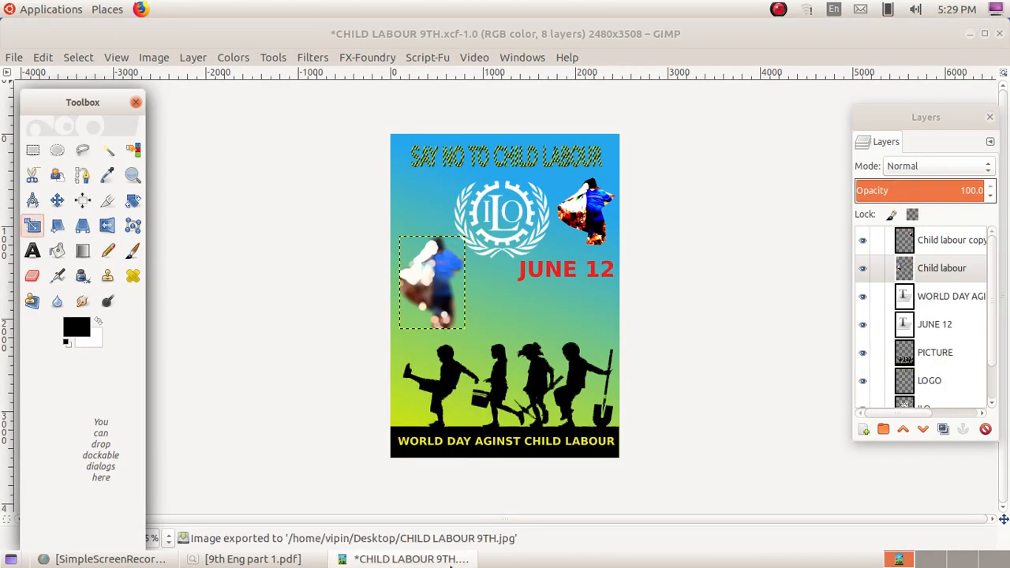
# Minimize the image editor, check the exported CHILD LABOUR 9TH.jpg from the desktop in the image viewer, and close the viewer
pyautogui.click(452, 561)
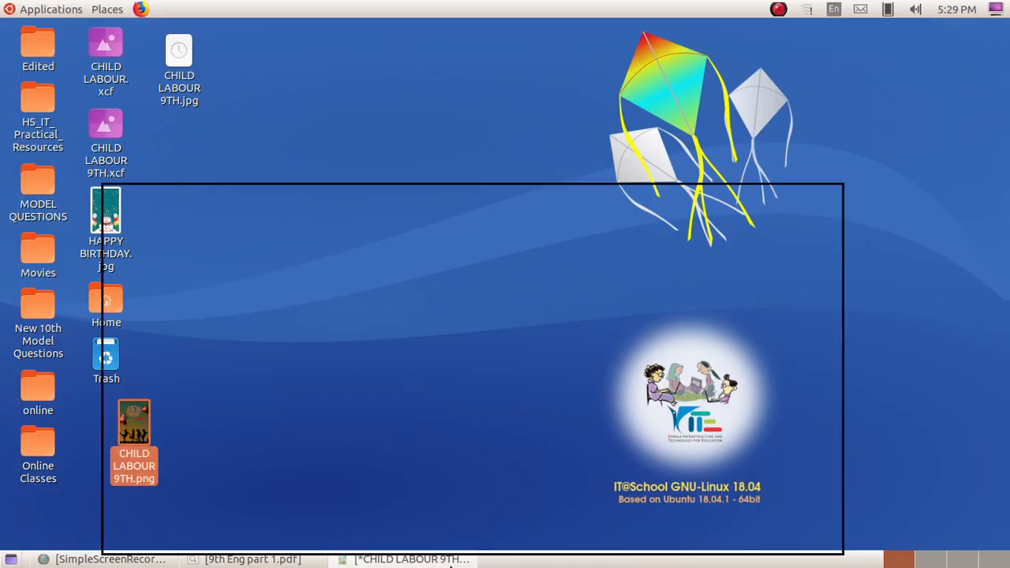
pyautogui.click(213, 148)
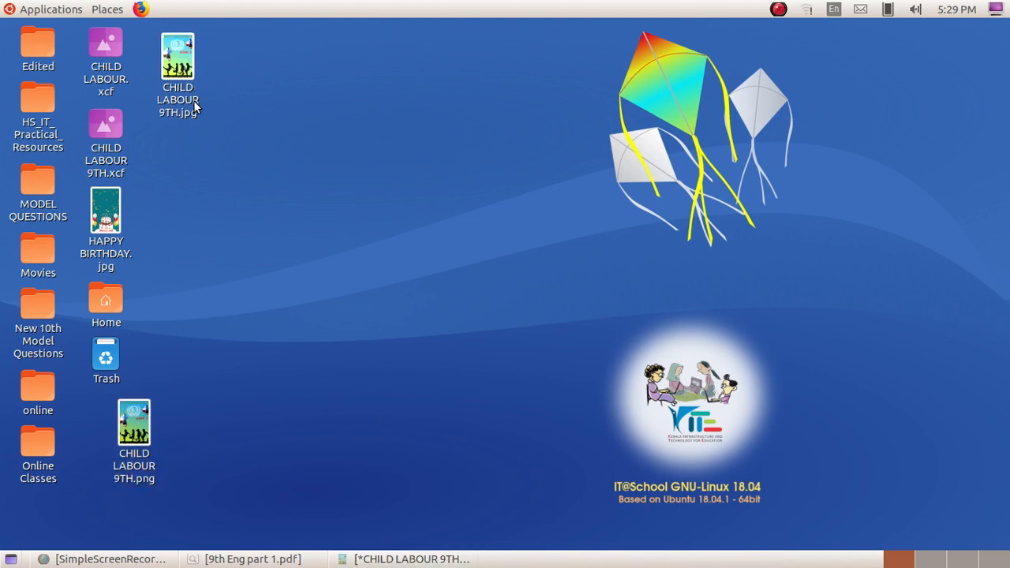
pyautogui.click(187, 102)
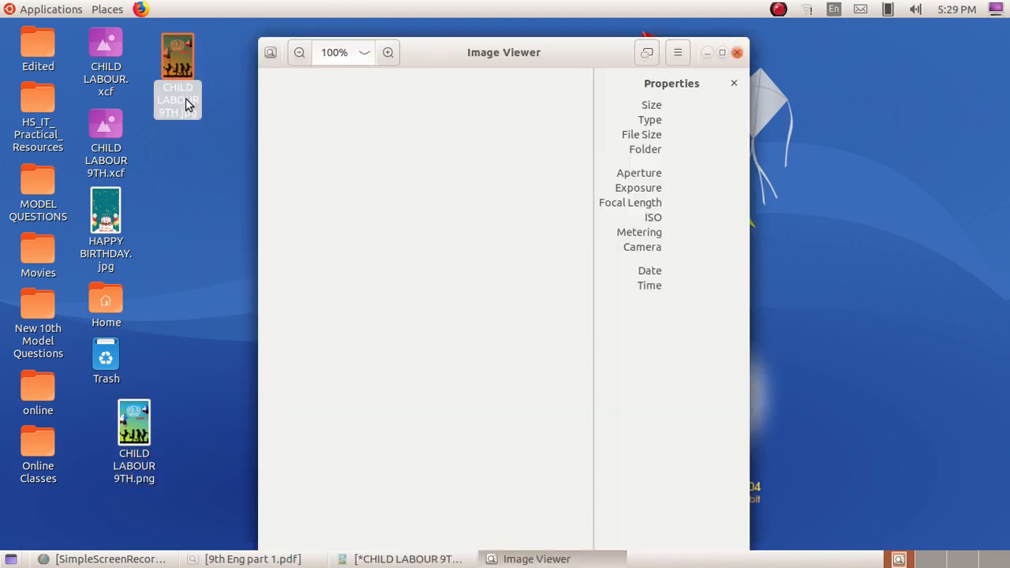
pyautogui.doubleClick(543, 52)
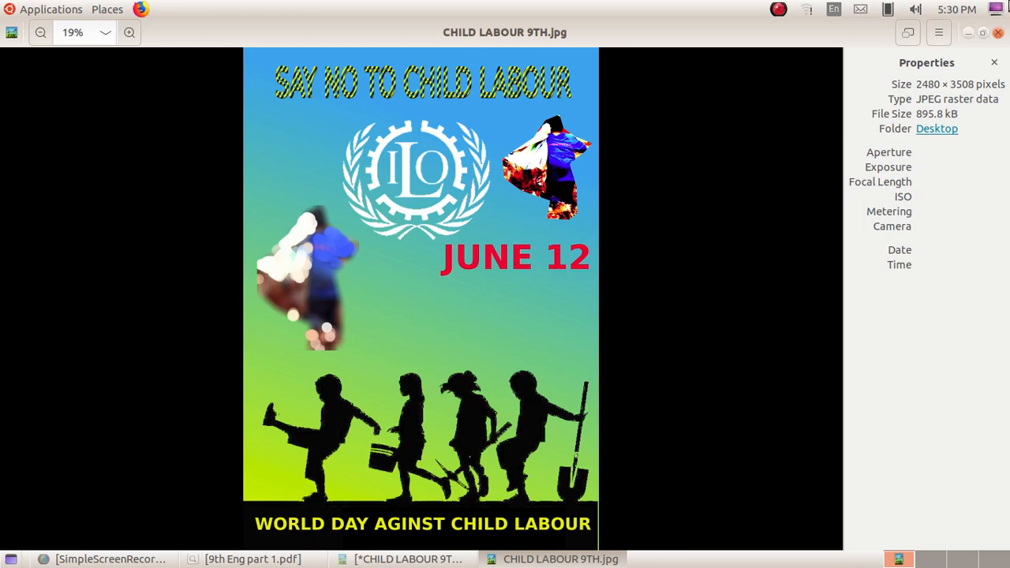
pyautogui.click(983, 33)
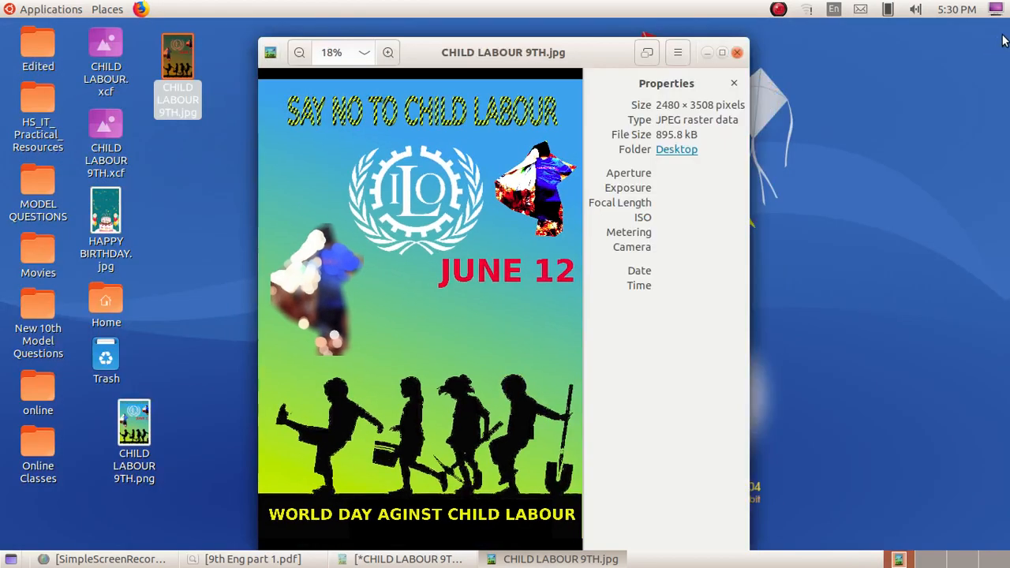
pyautogui.click(737, 52)
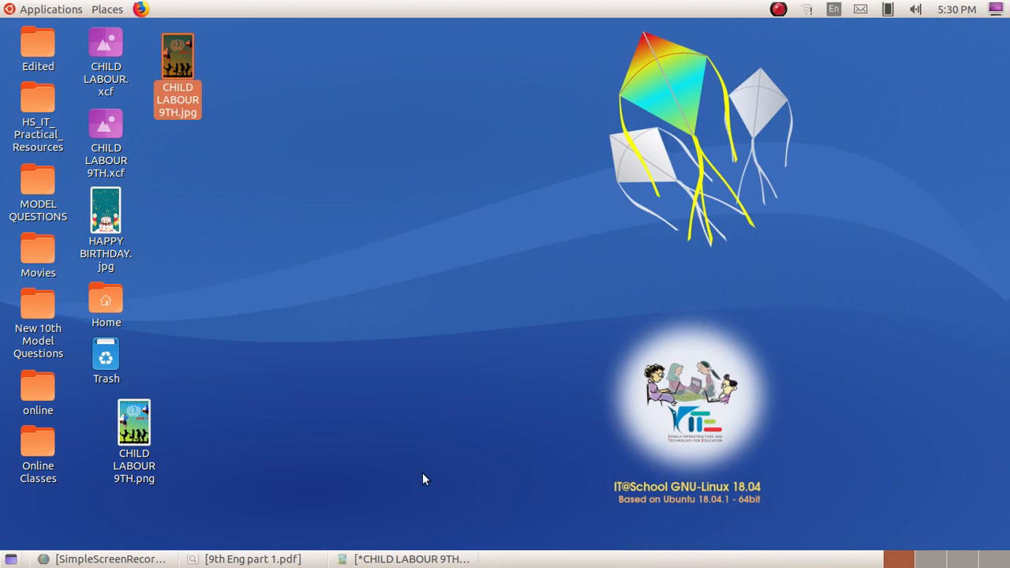
# Switch to 9th Eng part 1.pdf and read through the Let's evaluate questions on page 18
pyautogui.click(387, 559)
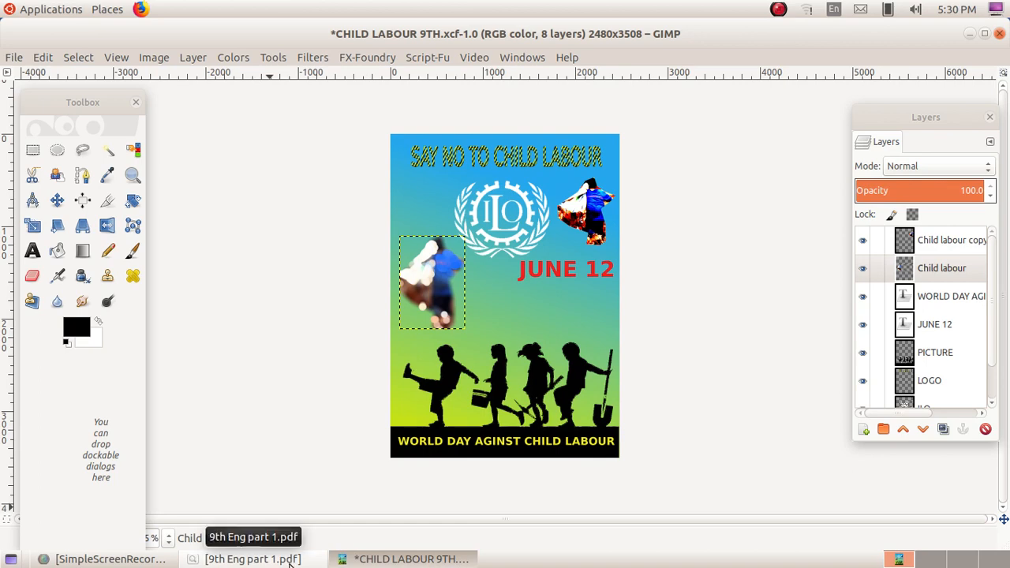
pyautogui.click(291, 558)
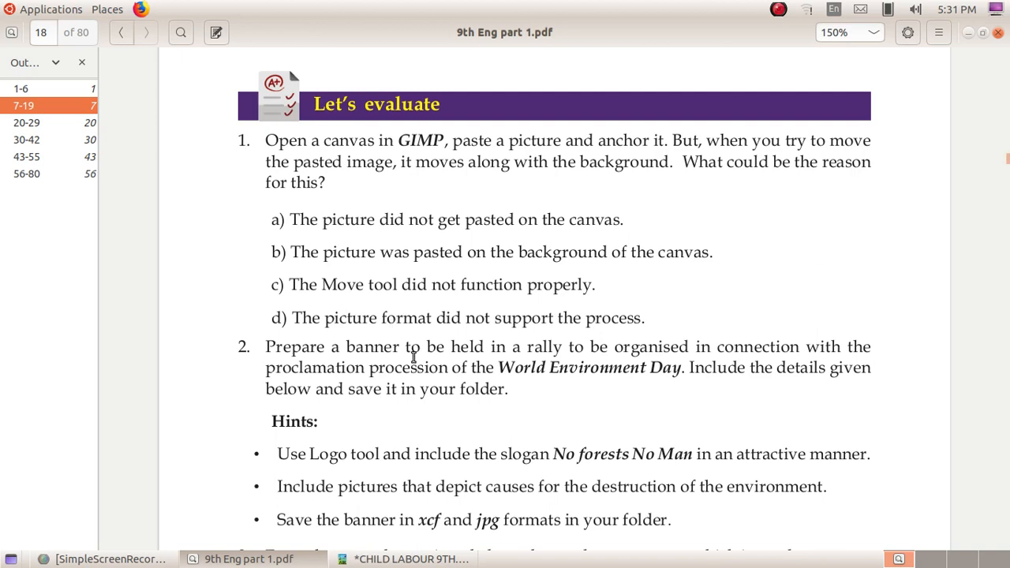
pyautogui.scroll(-1, 432, 440)
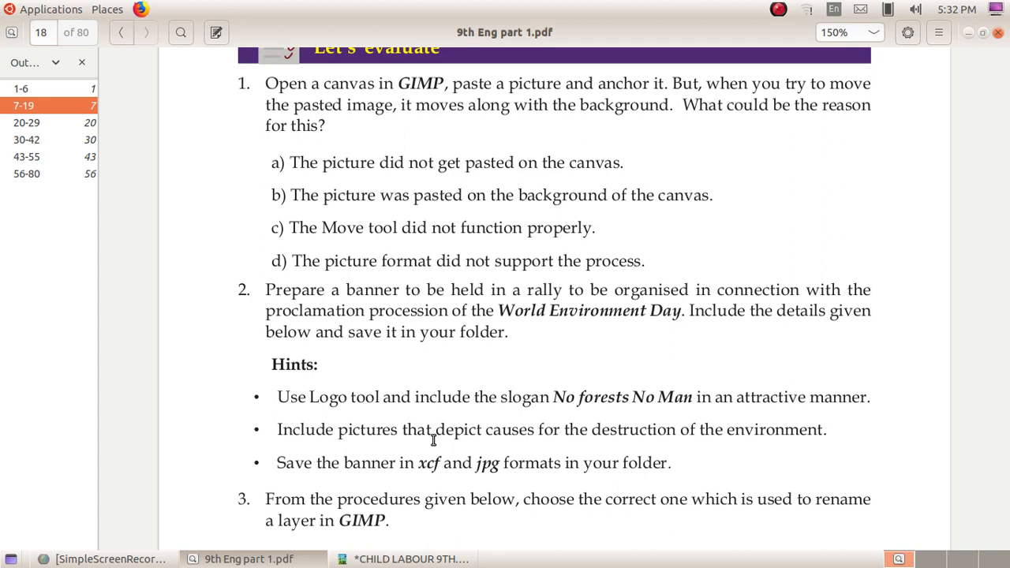
pyautogui.scroll(-3, 587, 488)
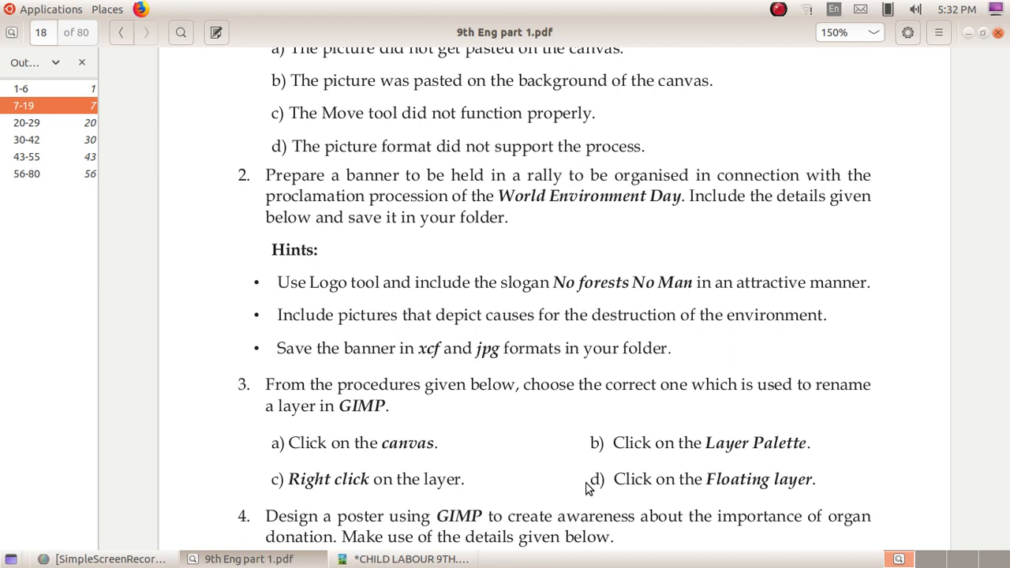
pyautogui.scroll(-3, 598, 392)
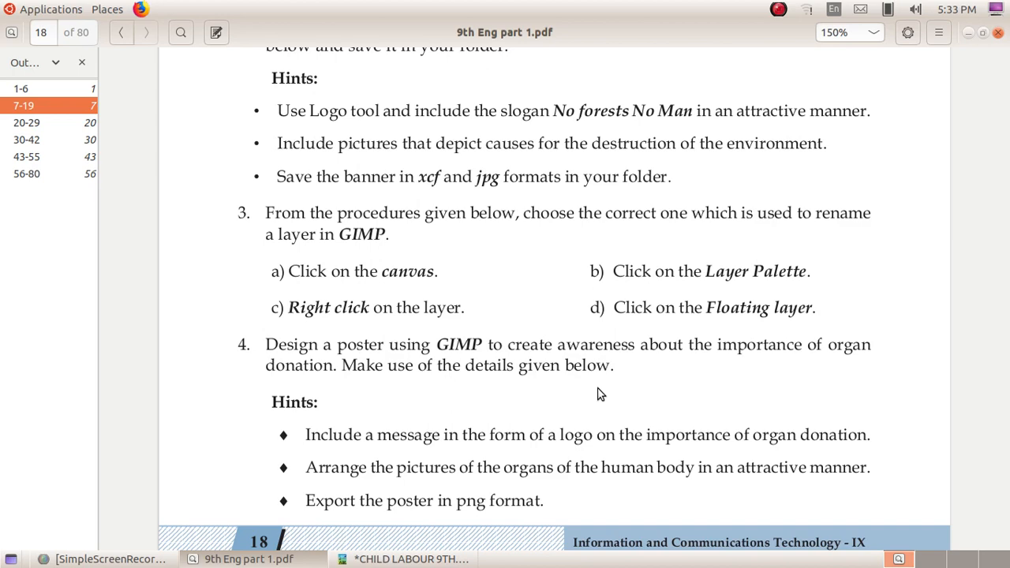
pyautogui.scroll(-1, 667, 446)
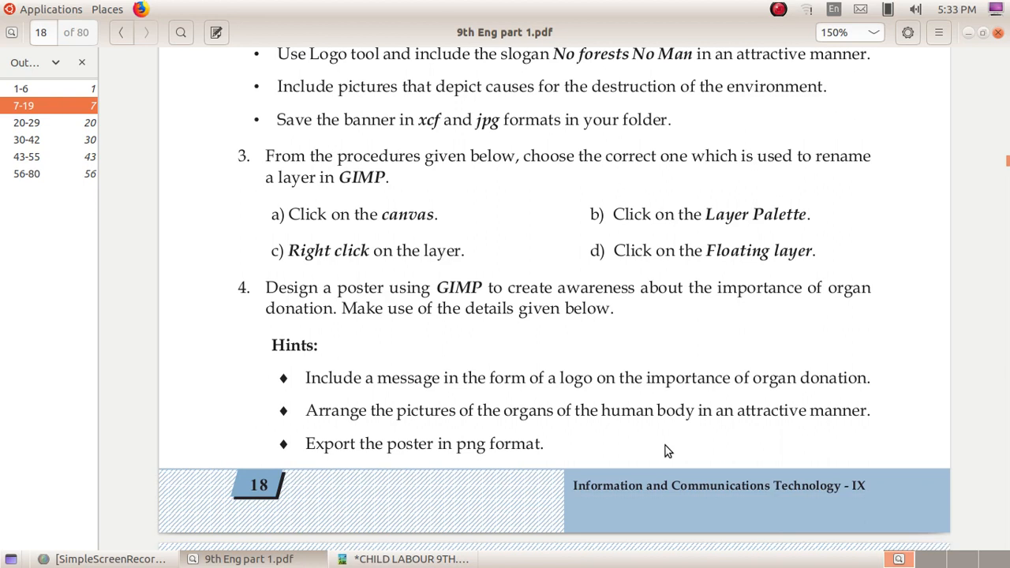